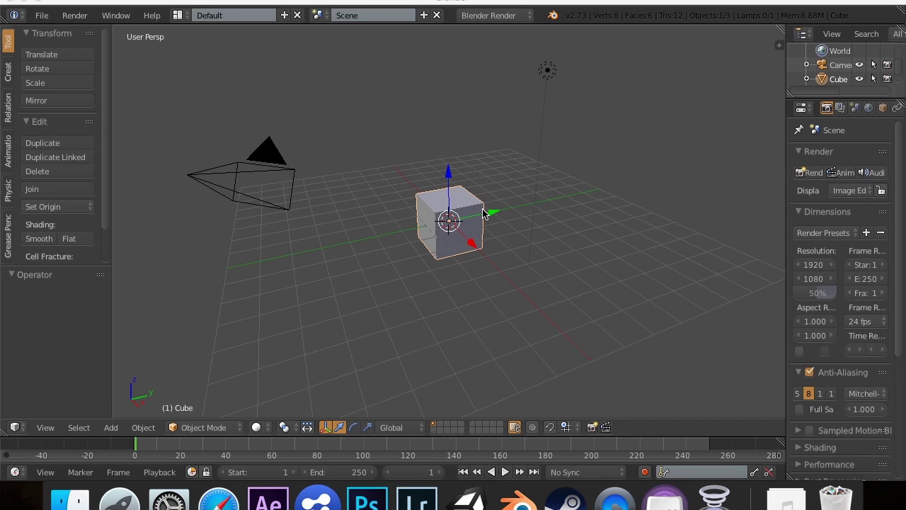
# Step: Orbit, pan and zoom the view to inspect the default cube from several sides
pyautogui.hscroll(10, 483, 214)
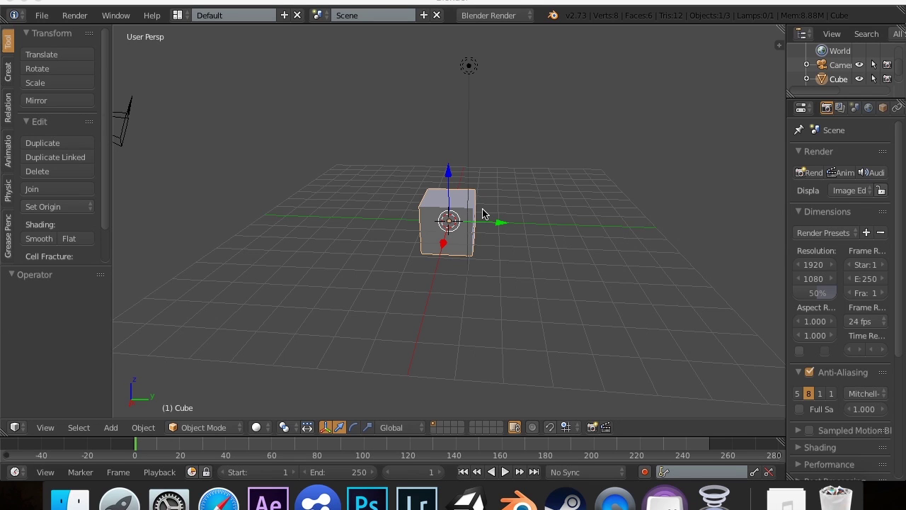
pyautogui.hscroll(-10, 483, 214)
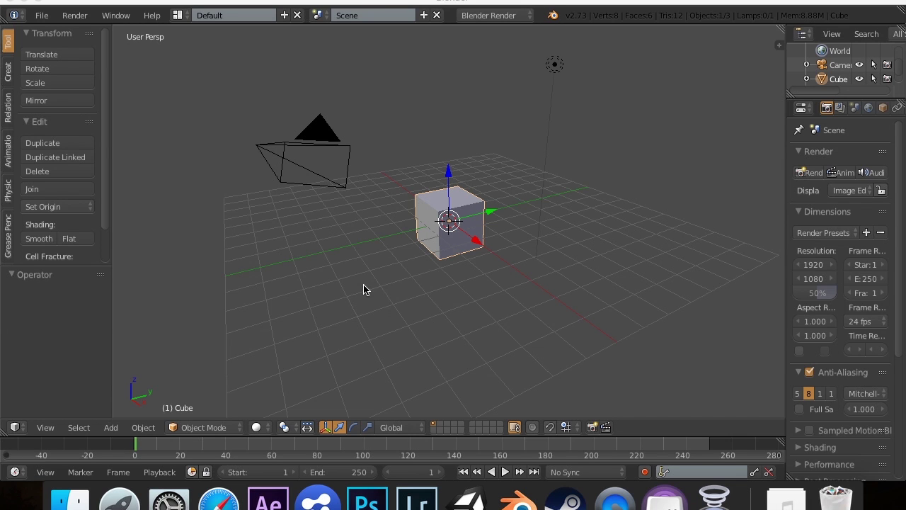
pyautogui.moveTo(363, 289); pyautogui.dragTo(364, 289, button='middle')
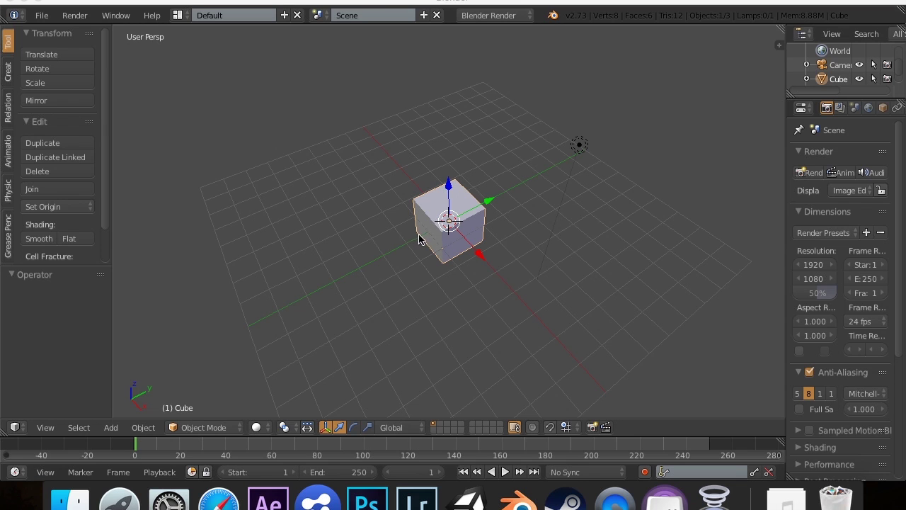
pyautogui.moveTo(446, 210); pyautogui.dragTo(446, 210, button='middle')
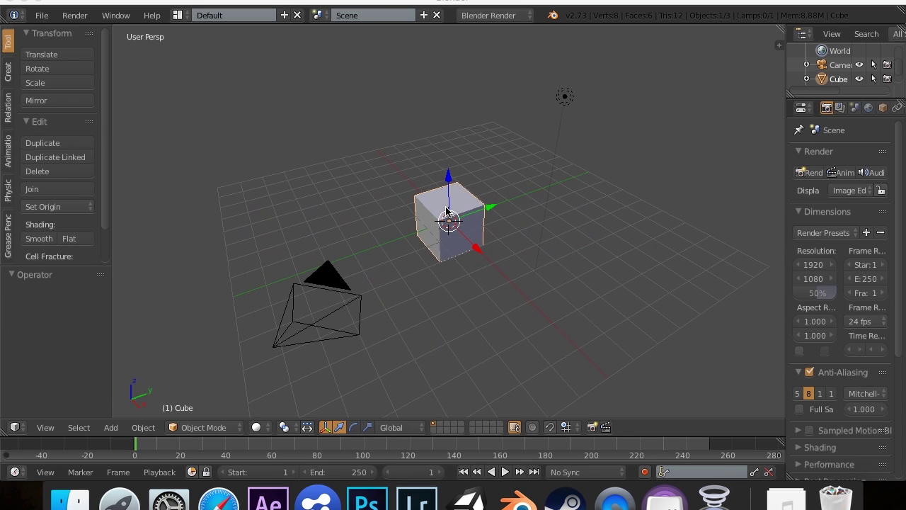
pyautogui.scroll(8, 446, 210)
pyautogui.scroll(-8, 447, 210)
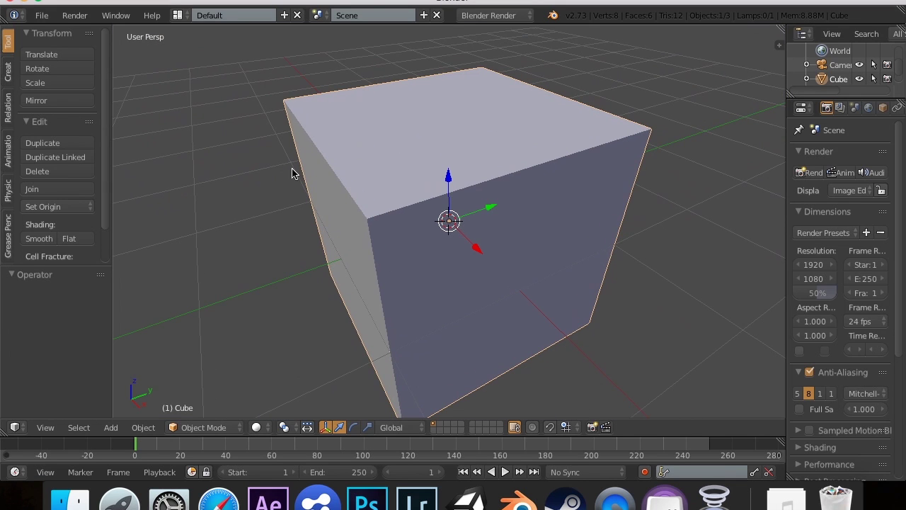
pyautogui.moveTo(323, 216); pyautogui.dragTo(326, 219, button='middle')
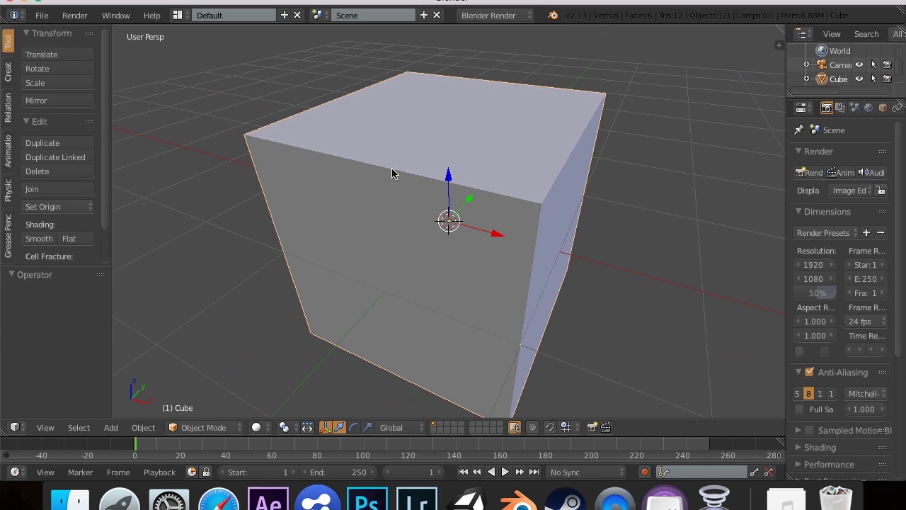
pyautogui.moveTo(391, 170); pyautogui.dragTo(403, 193, button='middle')
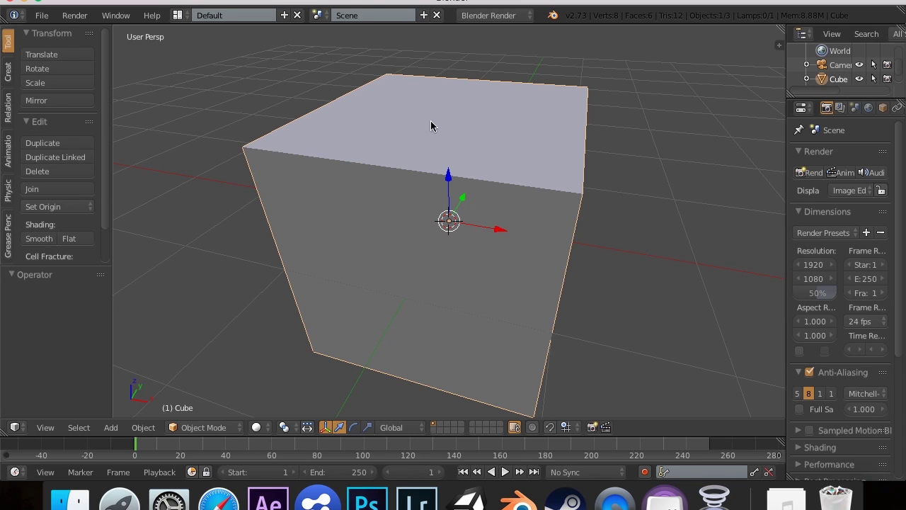
pyautogui.hscroll(-10, 372, 307)
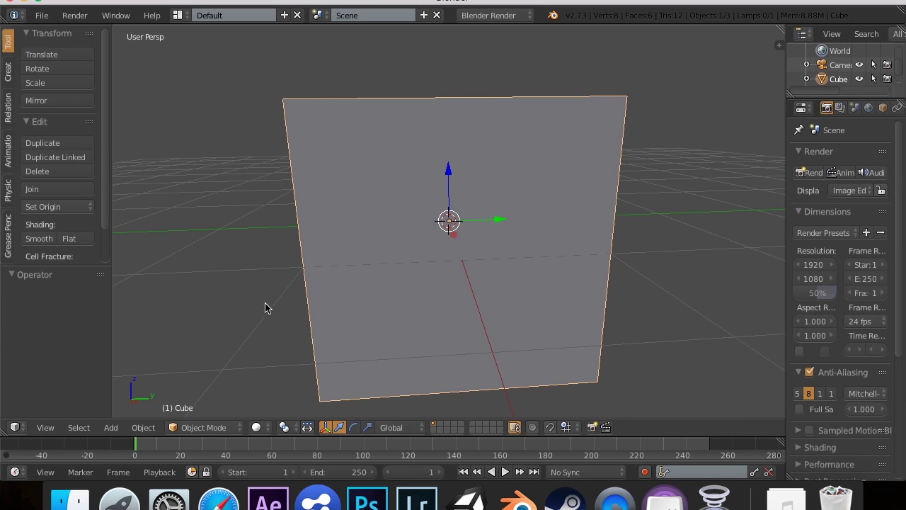
pyautogui.hscroll(-10, 542, 249)
pyautogui.hscroll(5, 542, 249)
pyautogui.hscroll(-5, 542, 248)
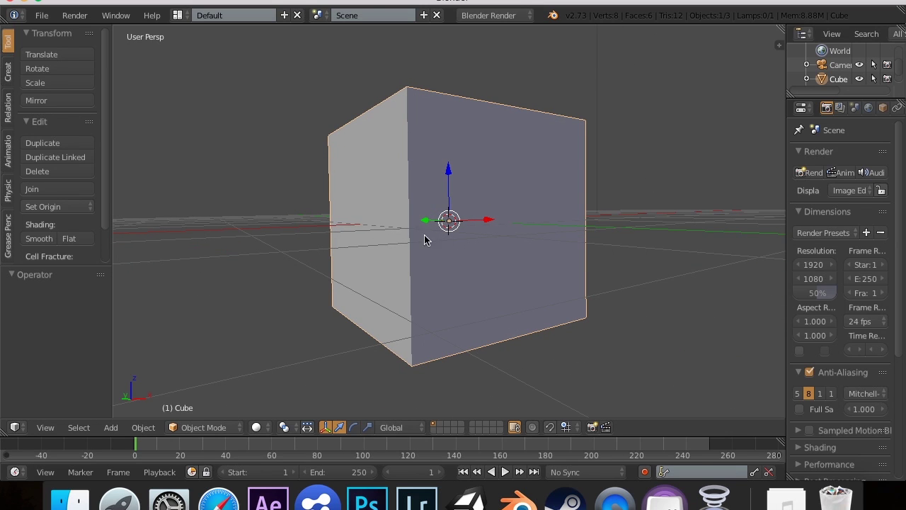
pyautogui.hscroll(-5, 555, 178)
pyautogui.scroll(5, 556, 179)
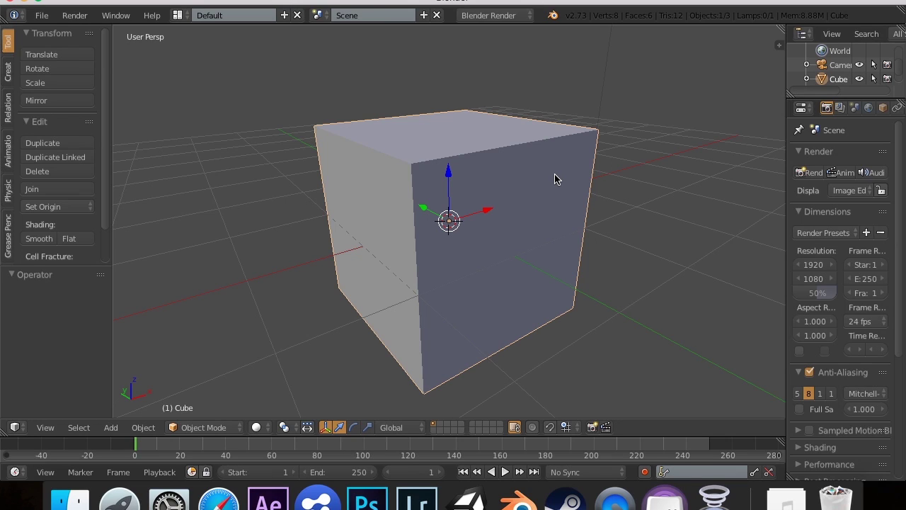
# Step: Nudge the cube to a -0.006 Y offset and switch it into Edit Mode
pyautogui.press('g')
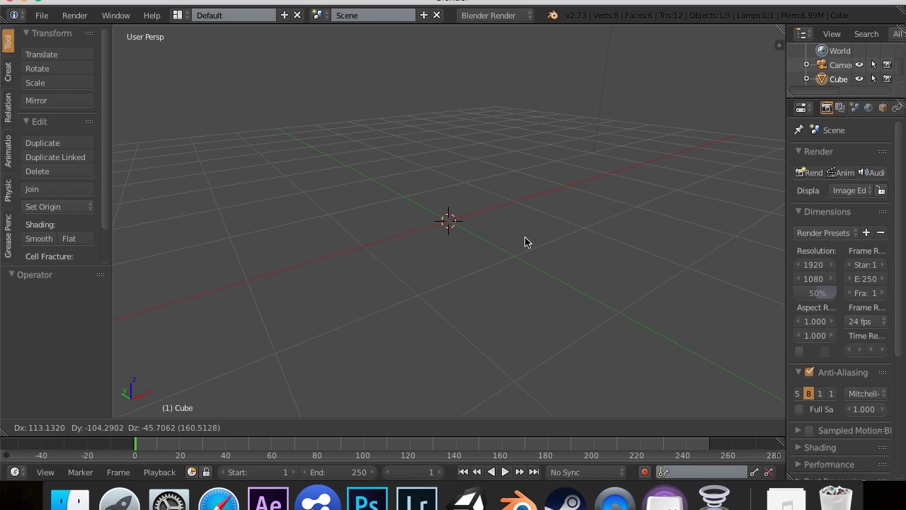
pyautogui.rightClick(515, 131)
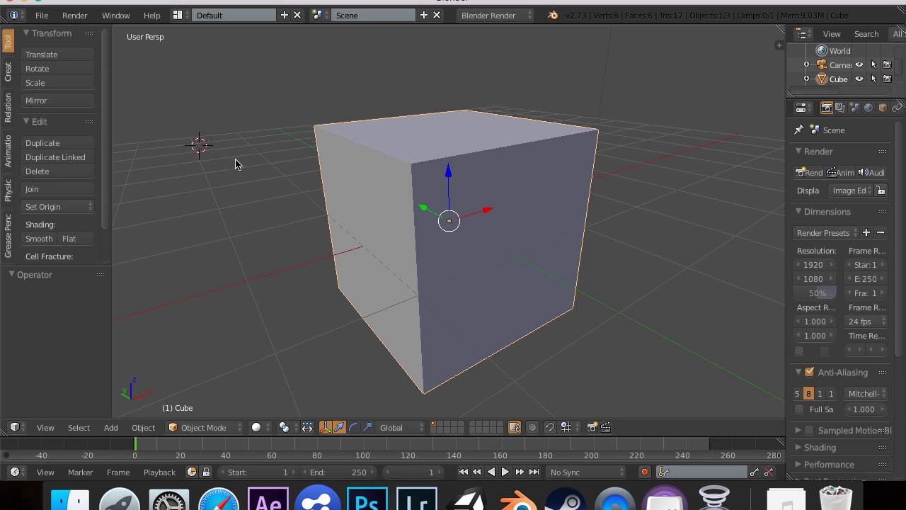
pyautogui.moveTo(450, 221); pyautogui.dragTo(451, 224)
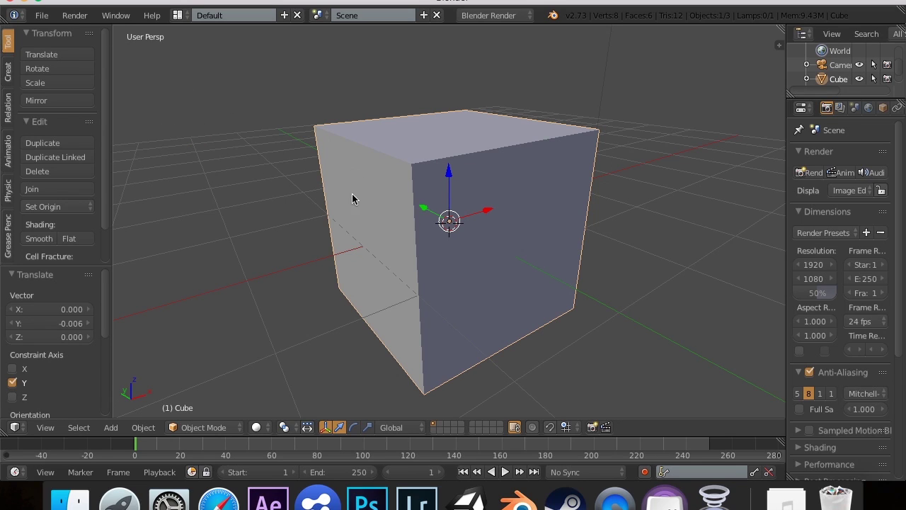
pyautogui.press('g')
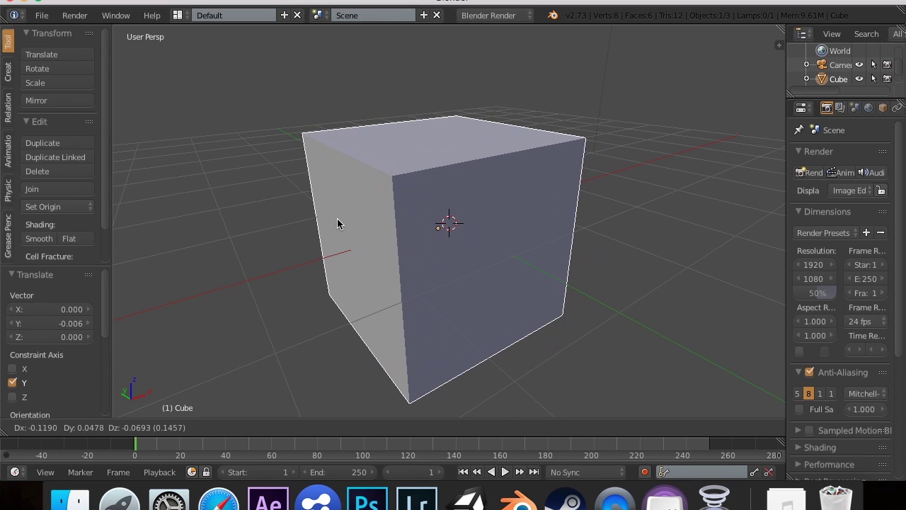
pyautogui.click(334, 220)
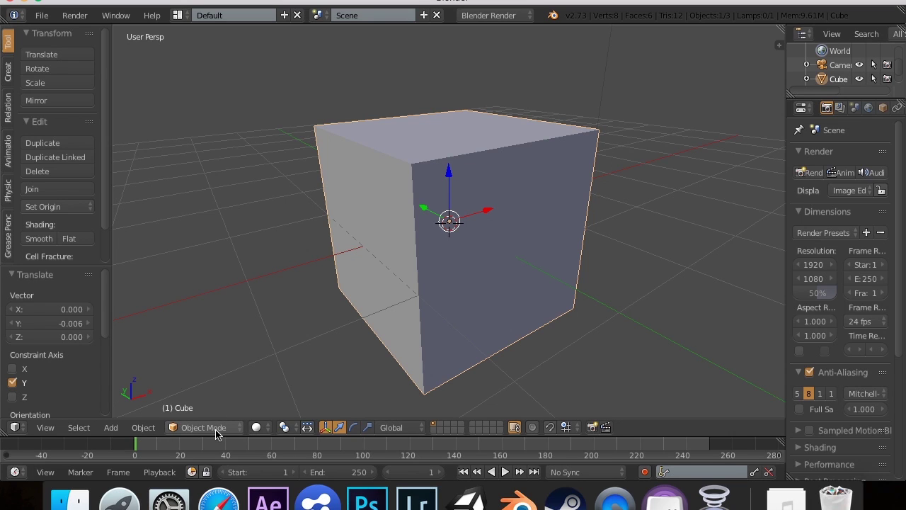
pyautogui.press('Tab')
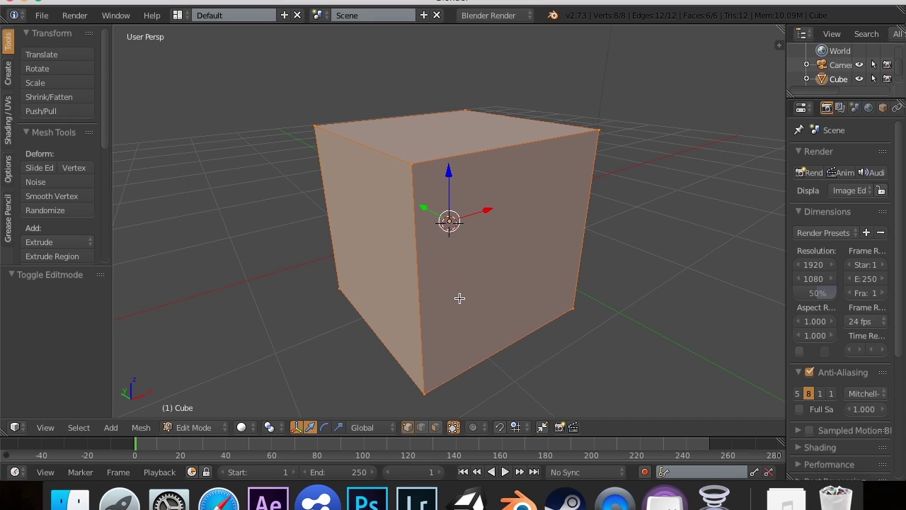
# Step: Select all six of the cube's faces and call up the UV mapping menu
pyautogui.press('a')
pyautogui.press('a')
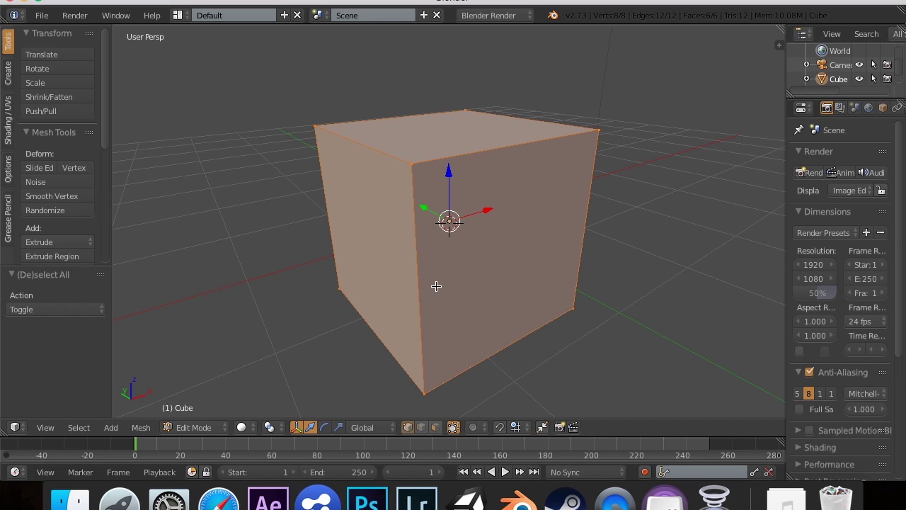
pyautogui.press('u')
# Step: Switch to the UV Editing layout and unwrap the cube into the UV editor
pyautogui.click(181, 16)
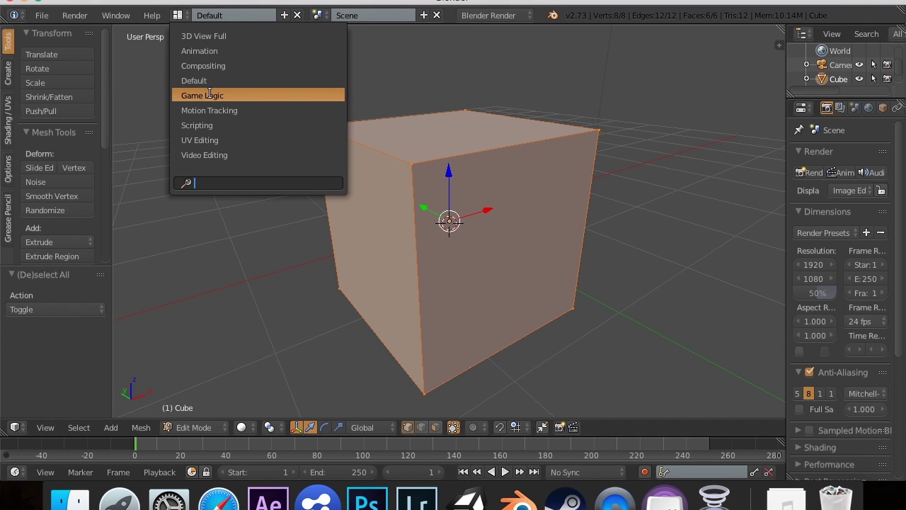
pyautogui.click(201, 140)
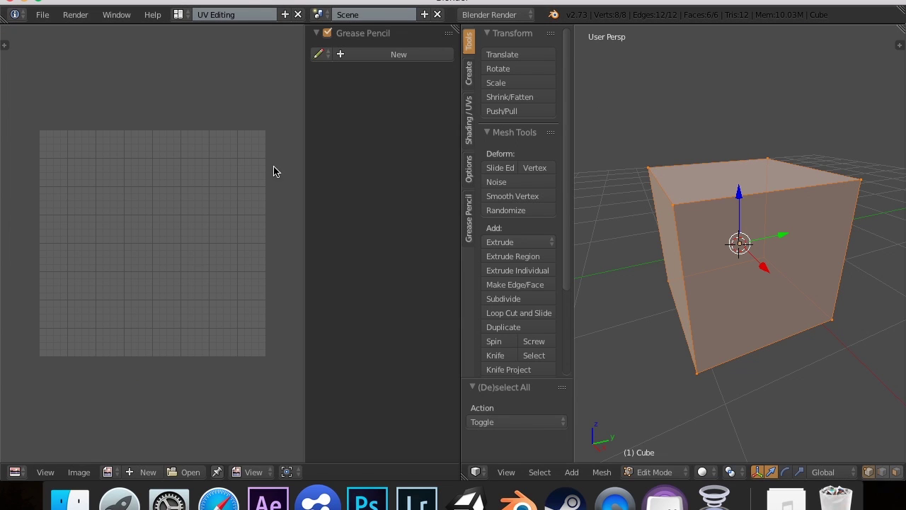
pyautogui.press('u')
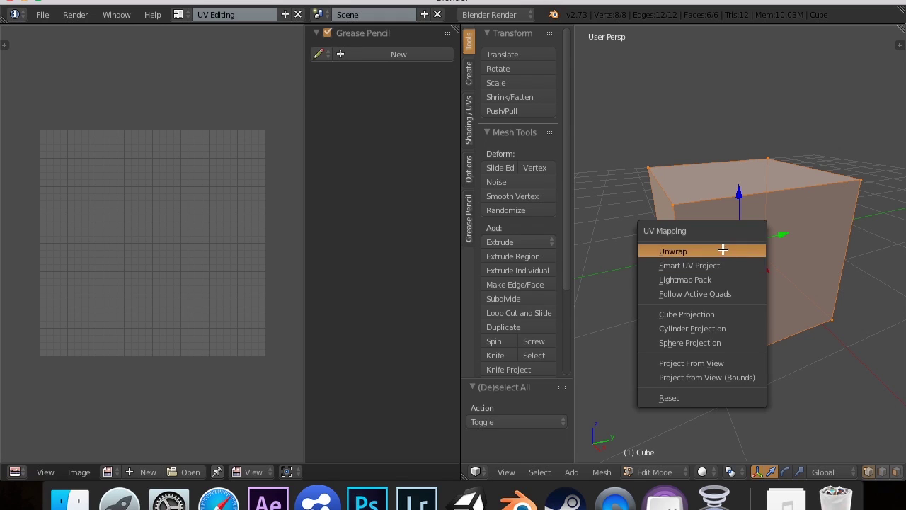
pyautogui.click(723, 251)
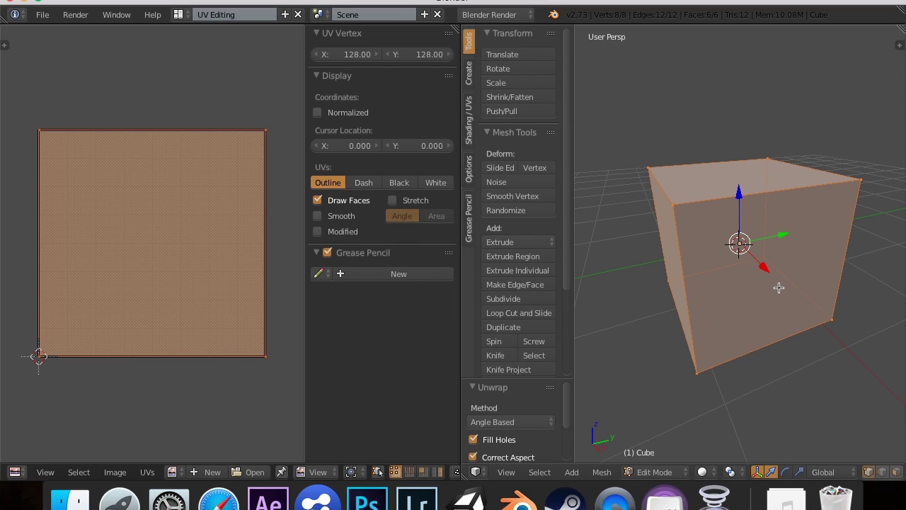
# Step: Re-map the cube with Smart UV Project at 66°, giving six separate UV islands
pyautogui.press('u')
pyautogui.click(736, 262)
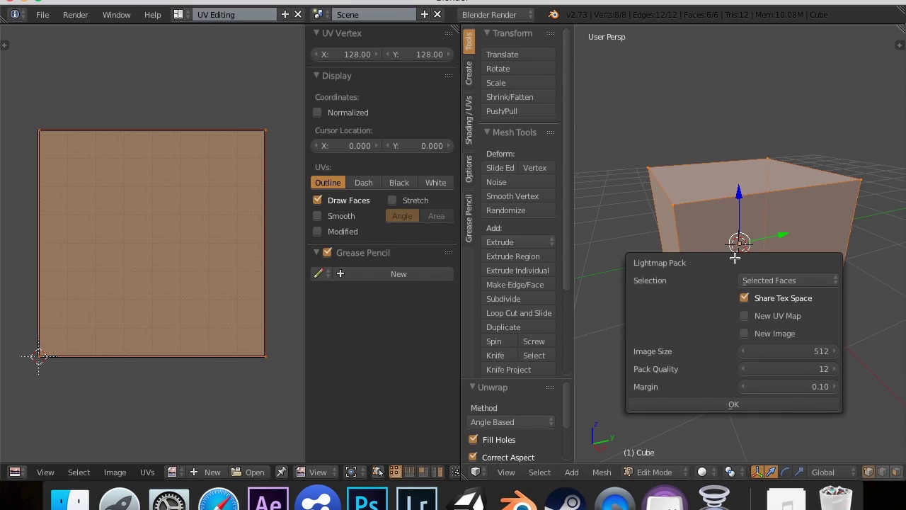
pyautogui.press('u')
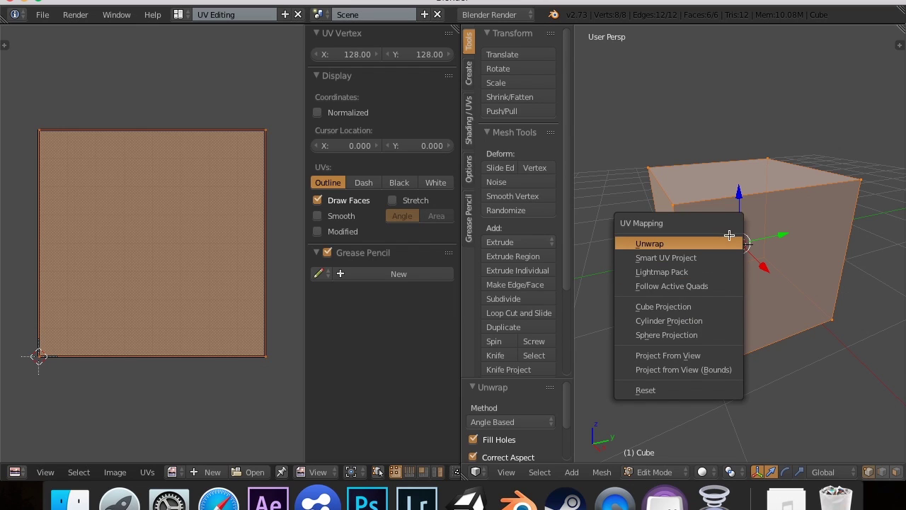
pyautogui.click(703, 258)
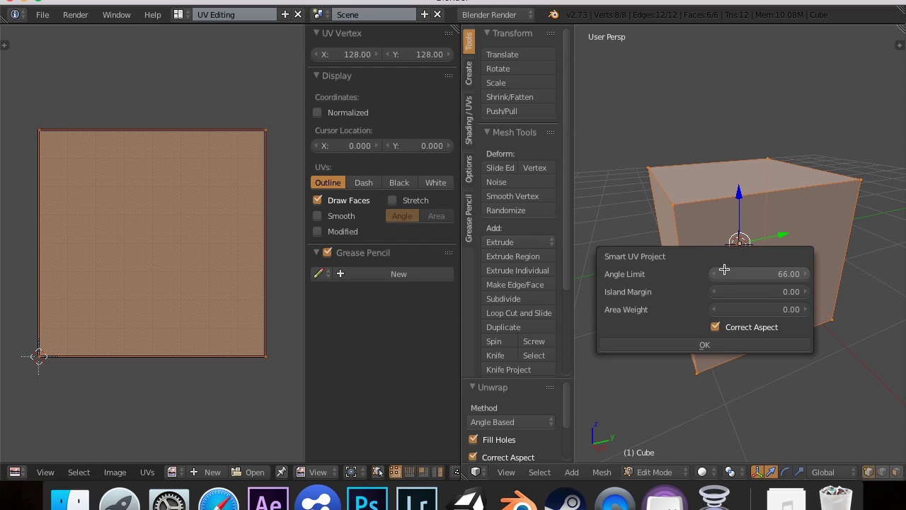
pyautogui.click(704, 343)
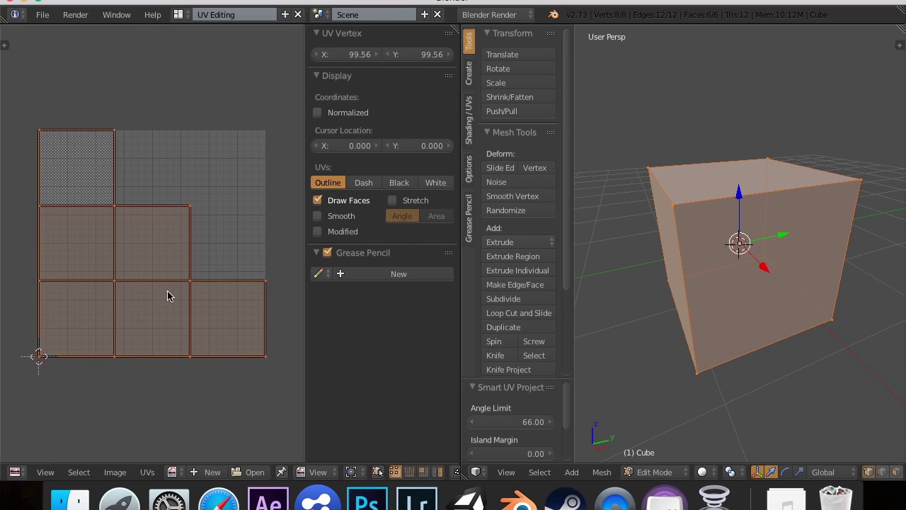
# Step: Create a black 1024×1024 image named 'texture1' and fit it in the UV editor
pyautogui.click(201, 472)
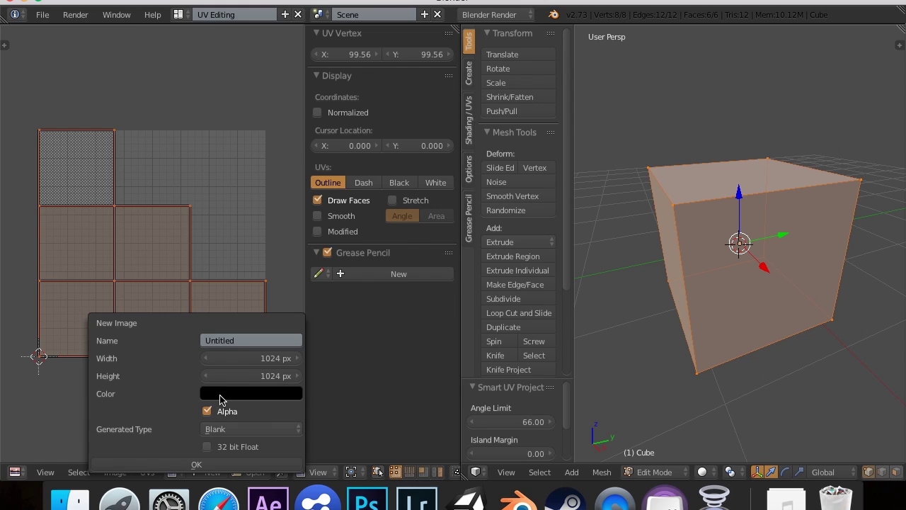
pyautogui.click(230, 339)
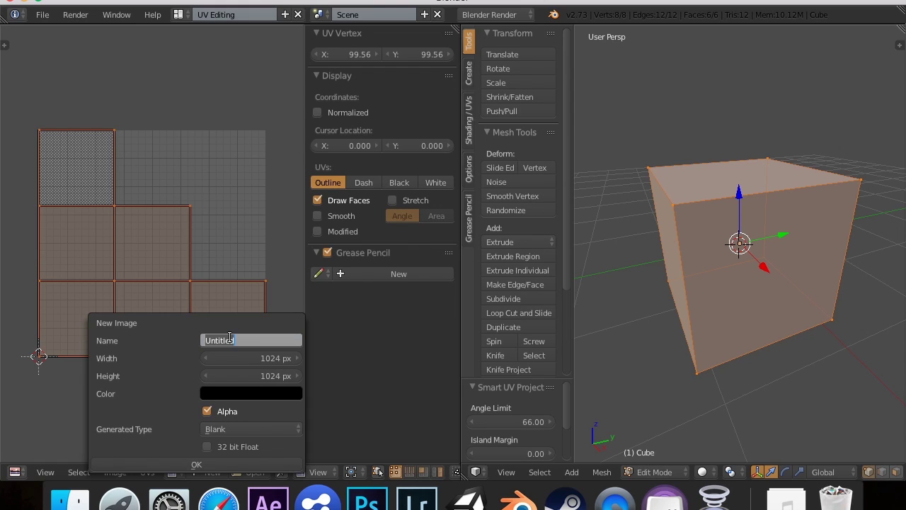
pyautogui.write('texture1')
pyautogui.click(196, 463)
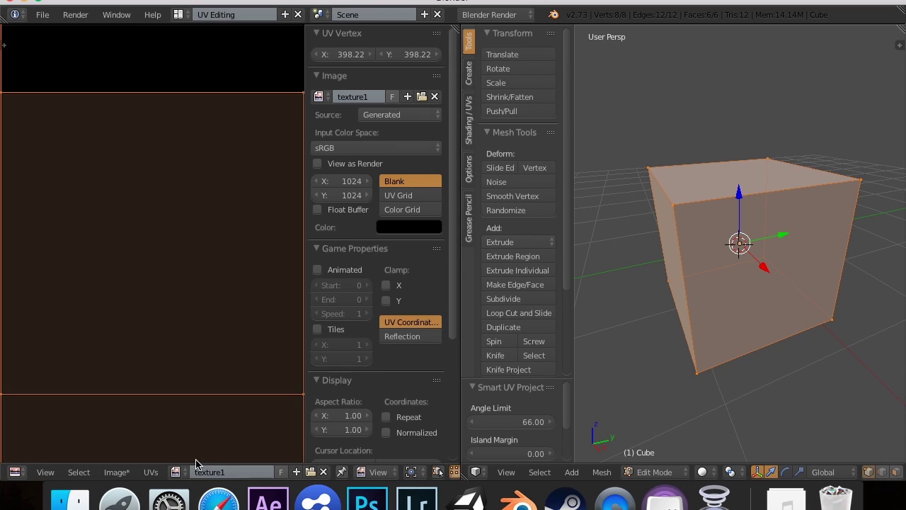
pyautogui.scroll(-5, 239, 277)
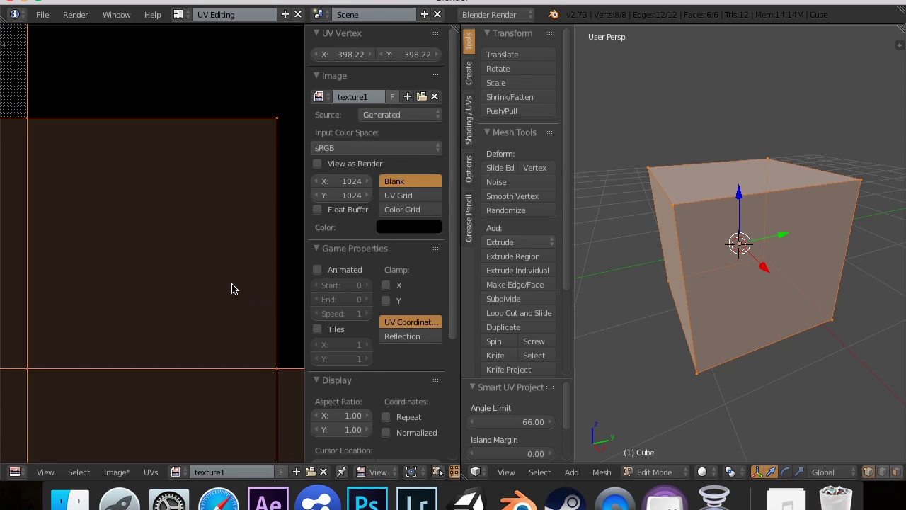
pyautogui.scroll(1, 229, 253)
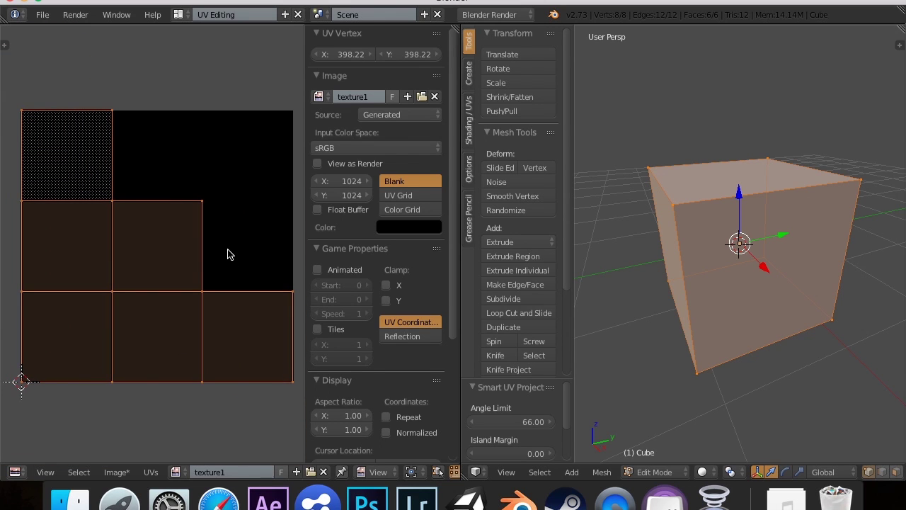
# Step: Preview Material shading, deselect all geometry, then set the viewport back to Solid shading
pyautogui.click(702, 479)
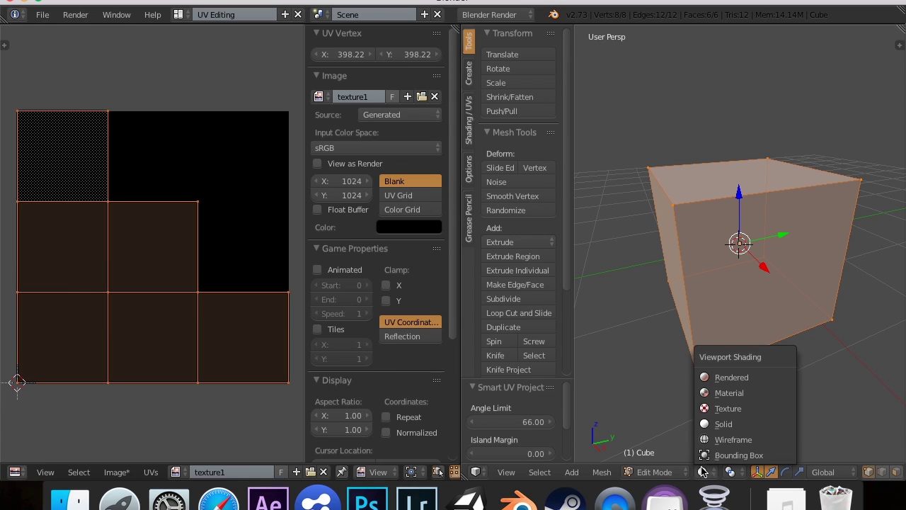
pyautogui.click(703, 392)
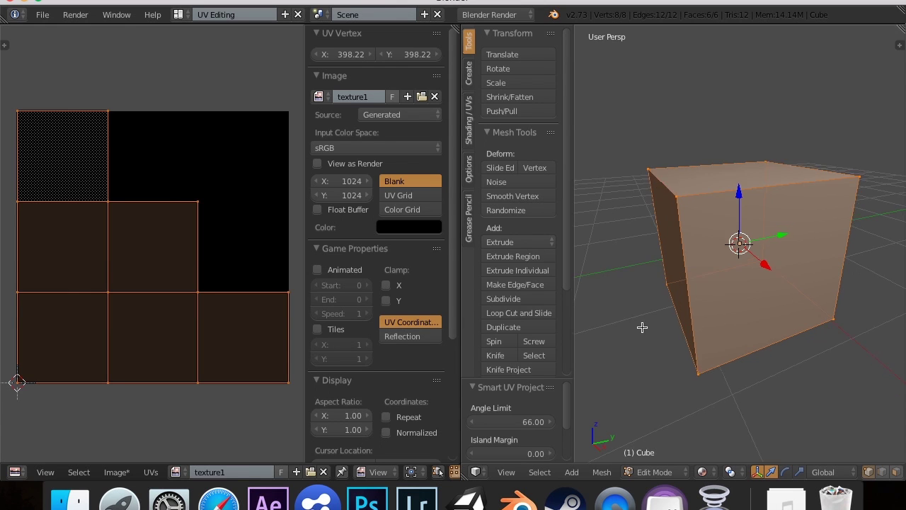
pyautogui.press('a')
pyautogui.scroll(-10, 619, 297)
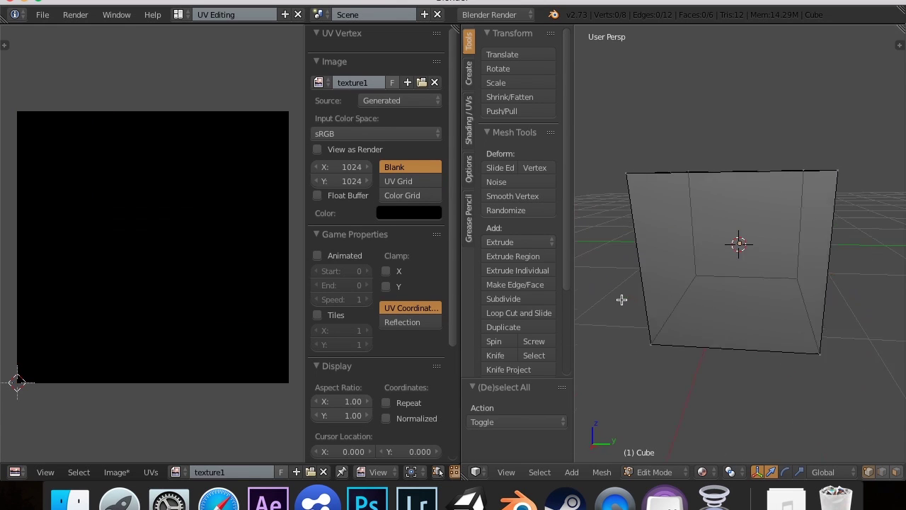
pyautogui.scroll(-5, 622, 304)
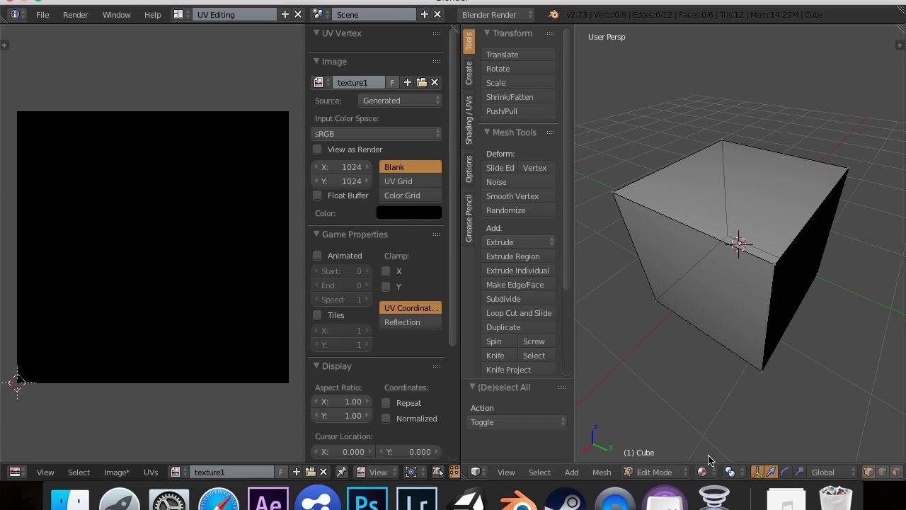
pyautogui.click(703, 472)
pyautogui.click(713, 424)
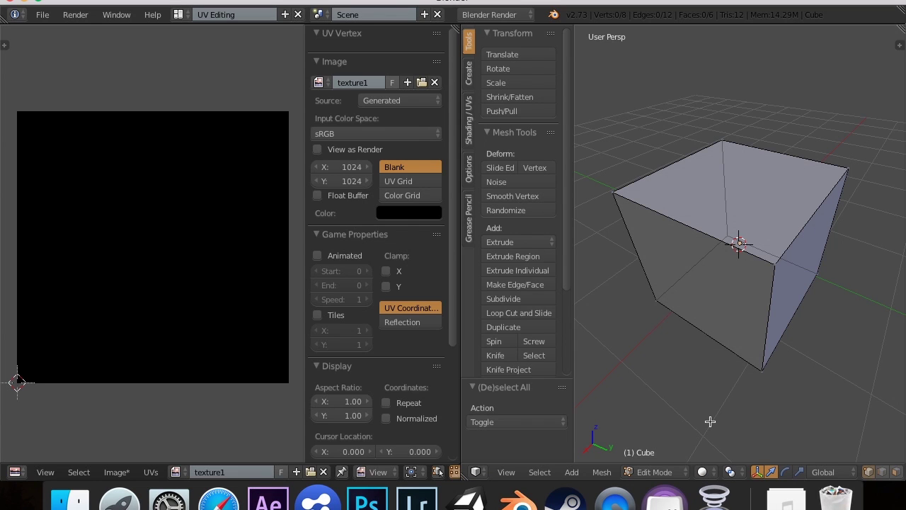
# Step: Switch the cube into Object Mode and then into Texture Paint mode
pyautogui.click(637, 471)
pyautogui.click(641, 456)
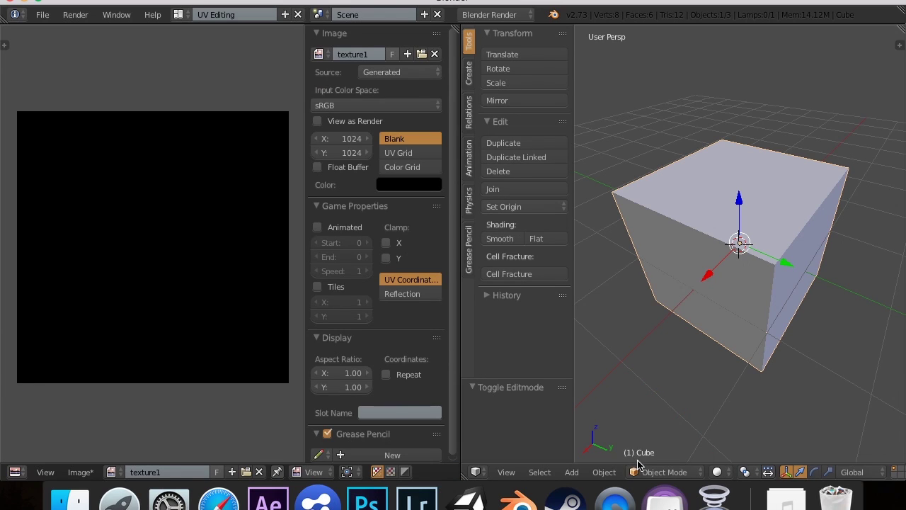
pyautogui.click(641, 472)
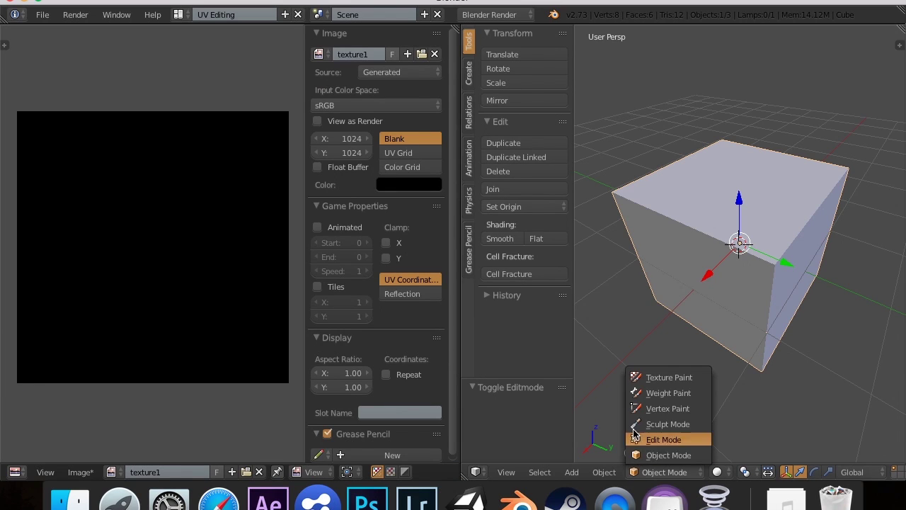
pyautogui.click(644, 378)
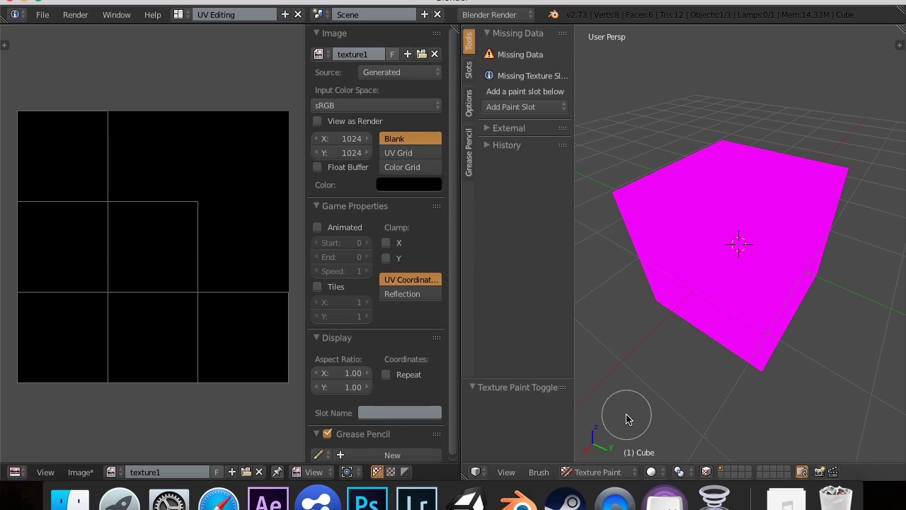
# Step: Add a white 1024 px Diffuse Color paint slot named 'Diffuse'
pyautogui.click(503, 108)
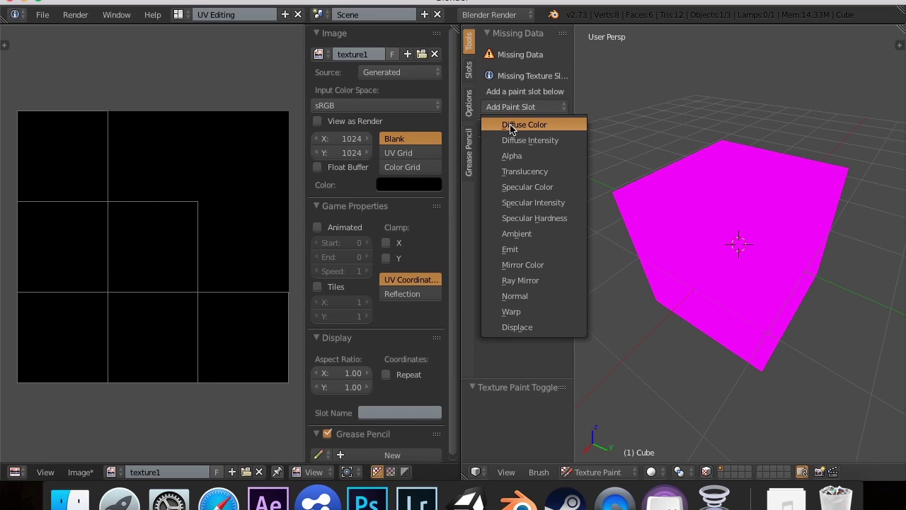
pyautogui.click(514, 128)
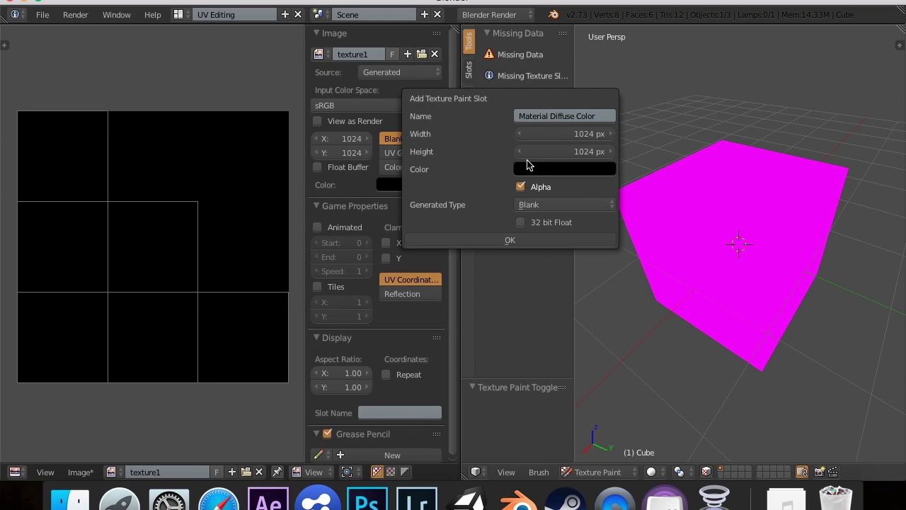
pyautogui.click(531, 169)
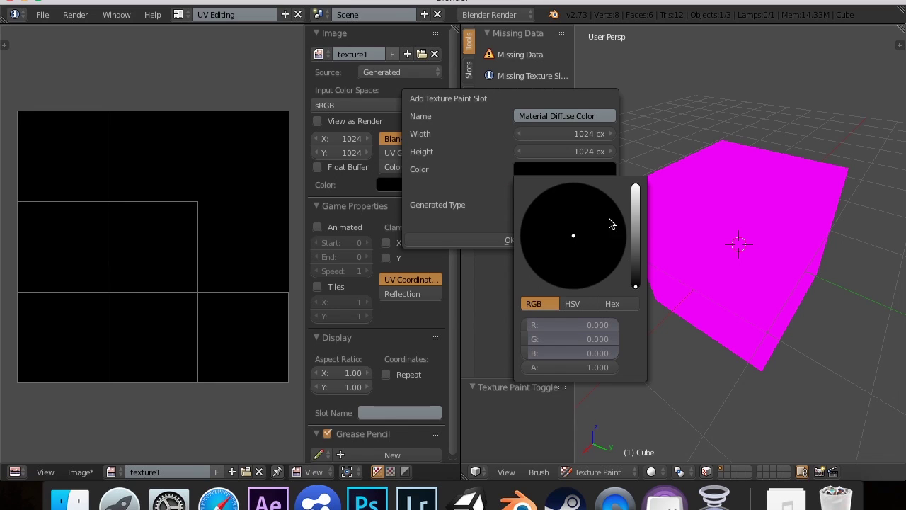
pyautogui.moveTo(636, 228); pyautogui.dragTo(632, 171)
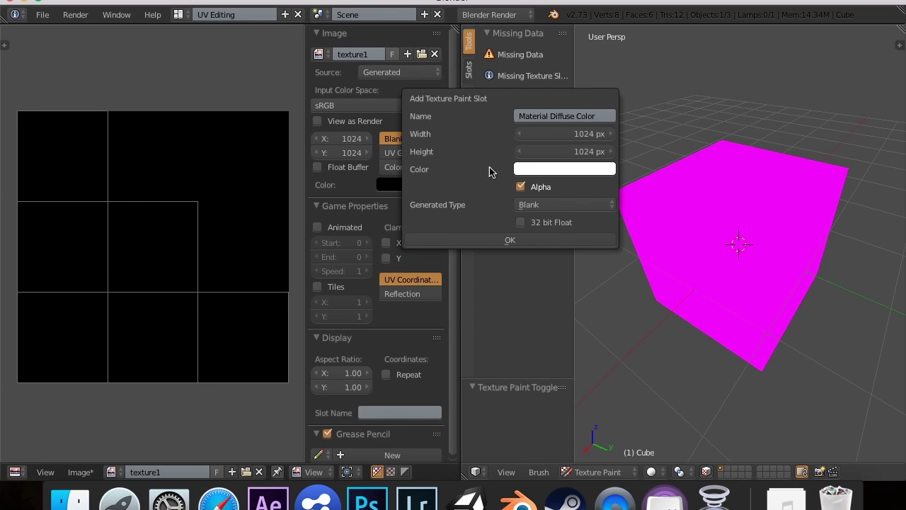
pyautogui.click(539, 117)
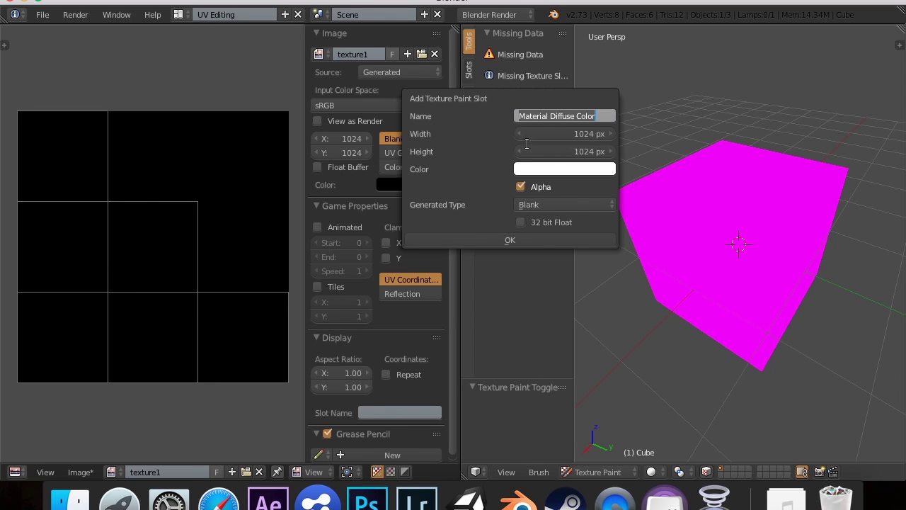
pyautogui.write('d')
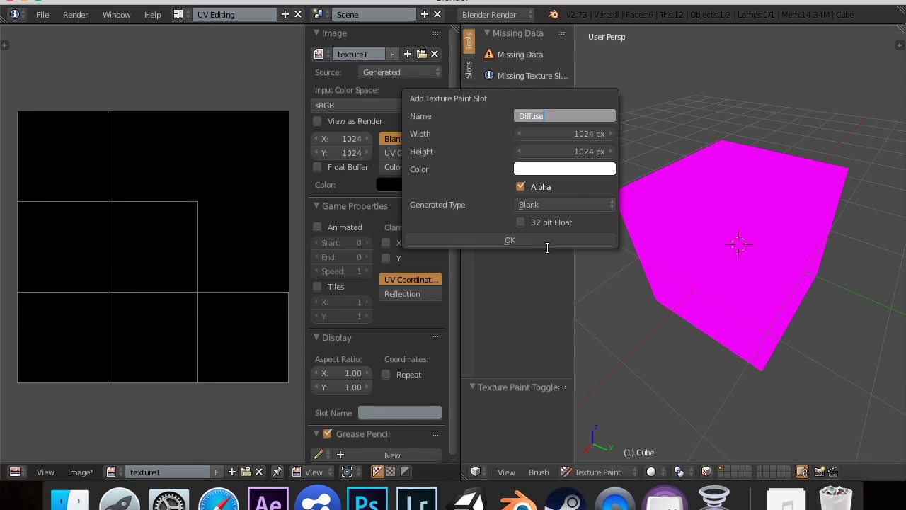
pyautogui.press('Return')
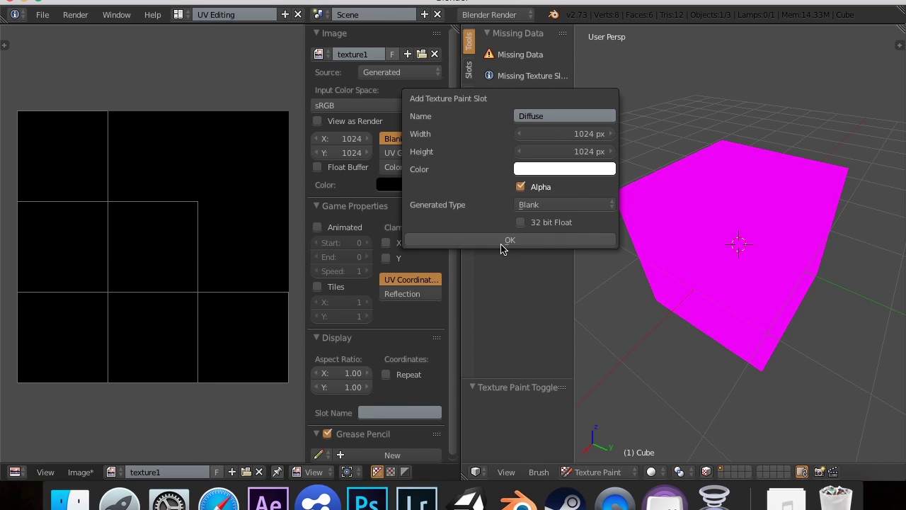
pyautogui.click(504, 241)
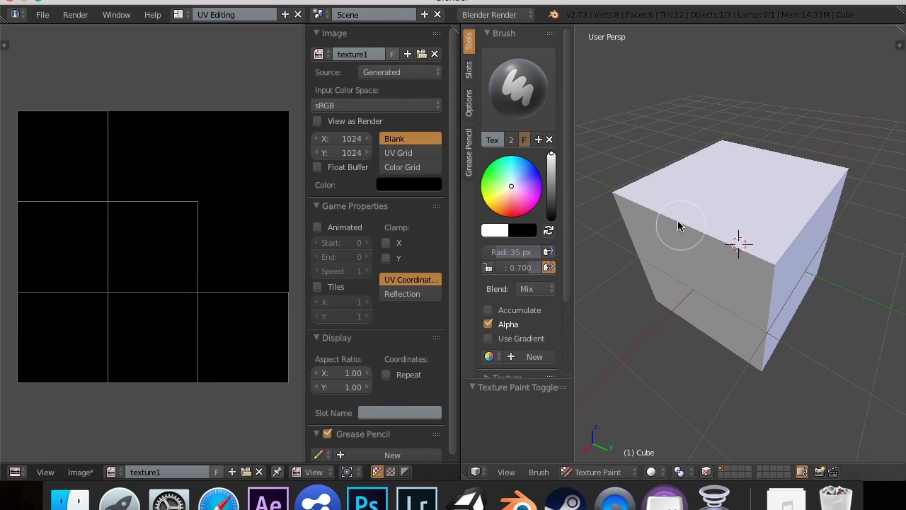
# Step: Keep the TexDraw brush and set the paint colour to a deep blue
pyautogui.click(516, 104)
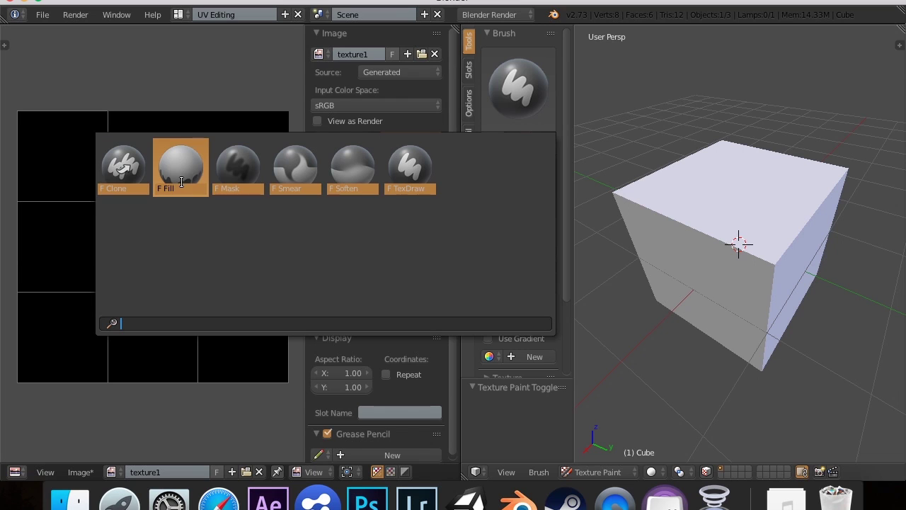
pyautogui.click(519, 80)
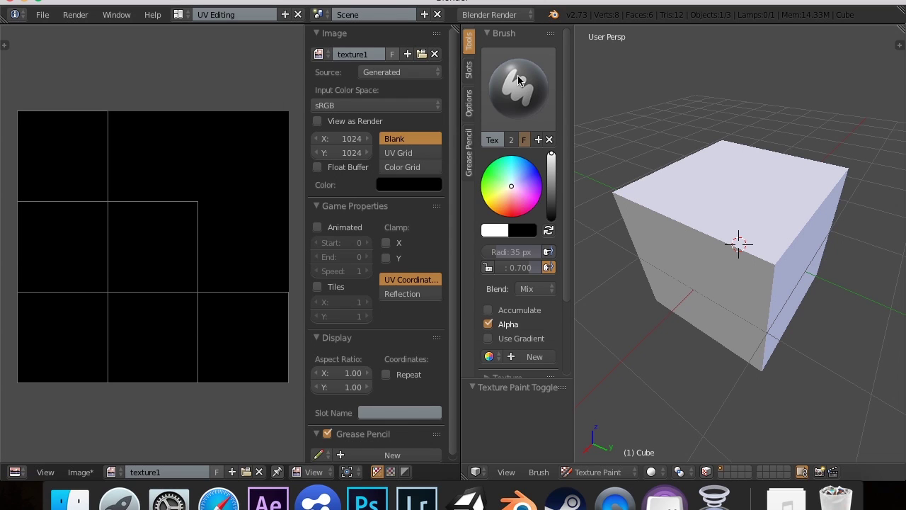
pyautogui.click(531, 115)
pyautogui.click(519, 95)
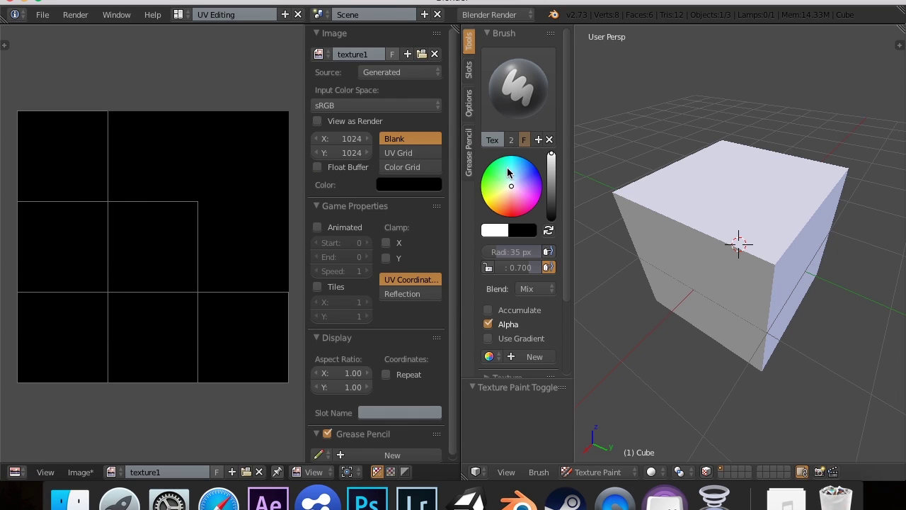
pyautogui.moveTo(512, 188); pyautogui.dragTo(531, 174)
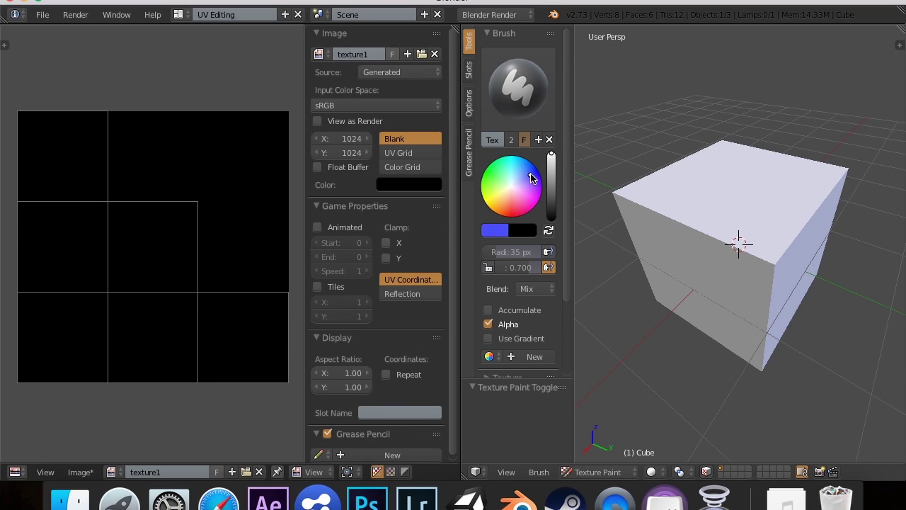
pyautogui.moveTo(530, 178); pyautogui.dragTo(532, 175)
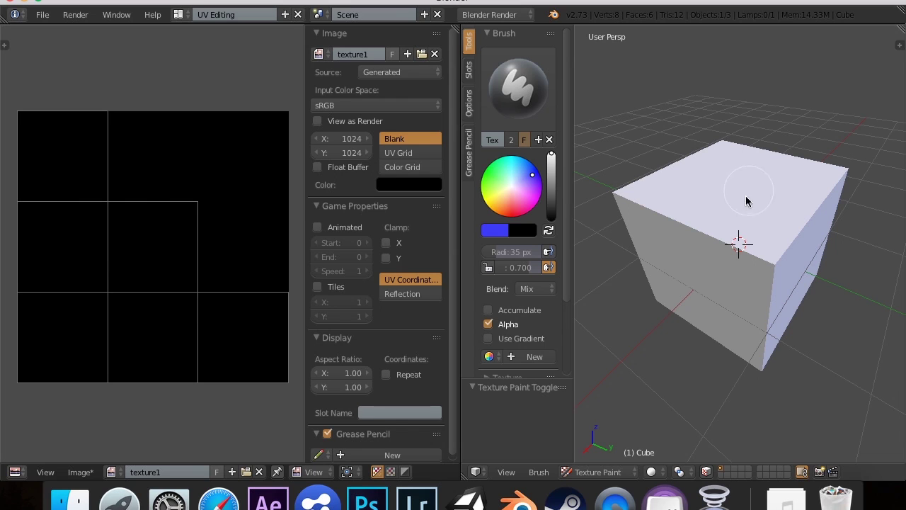
pyautogui.click(726, 184)
# Step: Paint a large blue patch and faint dabs across the cube's top and front faces
pyautogui.moveTo(725, 217)
pyautogui.mouseDown()
pyautogui.moveTo(748, 220)
pyautogui.moveTo(757, 191)
pyautogui.moveTo(761, 219)
pyautogui.moveTo(759, 193)
pyautogui.moveTo(743, 214)
pyautogui.moveTo(756, 221)
pyautogui.moveTo(745, 189)
pyautogui.moveTo(763, 203)
pyautogui.moveTo(726, 184)
pyautogui.mouseUp()
pyautogui.click(661, 195)
pyautogui.click(798, 193)
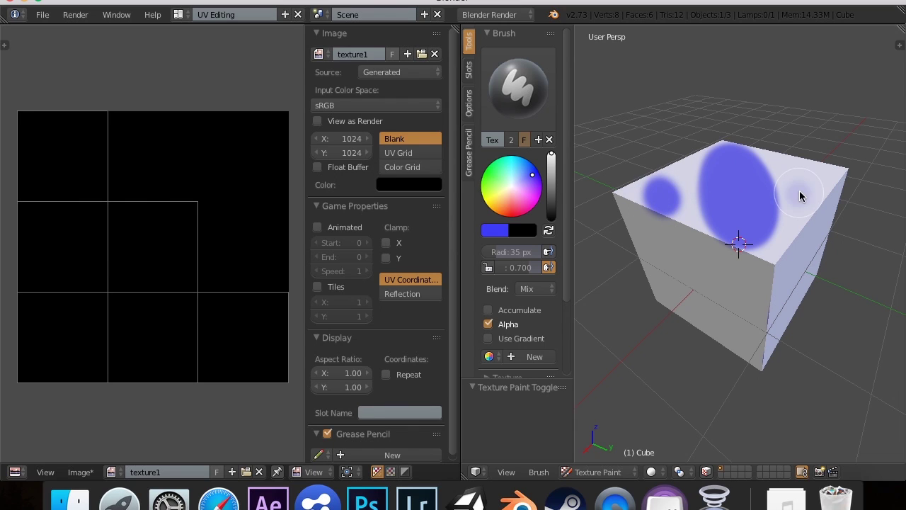
pyautogui.moveTo(659, 151)
pyautogui.mouseDown()
pyautogui.moveTo(691, 179)
pyautogui.moveTo(686, 205)
pyautogui.moveTo(702, 250)
pyautogui.moveTo(694, 272)
pyautogui.moveTo(651, 269)
pyautogui.moveTo(659, 244)
pyautogui.moveTo(719, 323)
pyautogui.moveTo(724, 297)
pyautogui.moveTo(654, 198)
pyautogui.mouseUp()
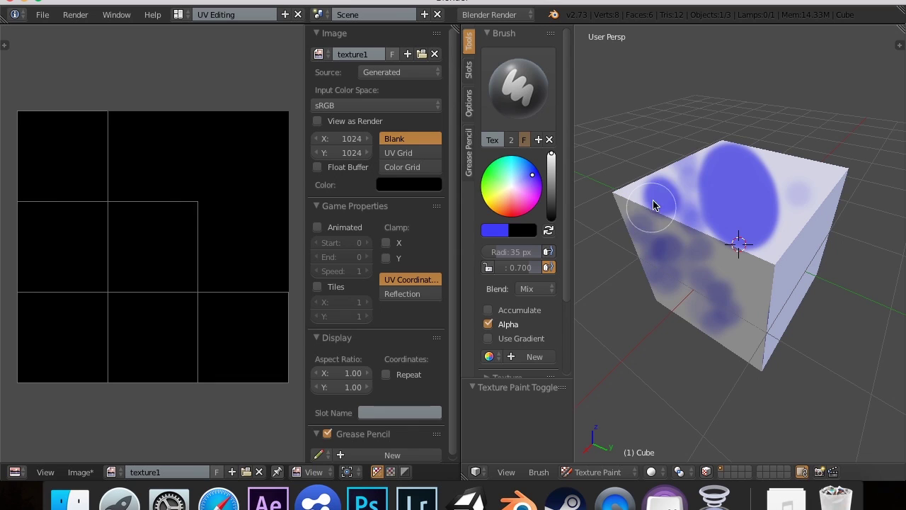
# Step: Undo those blue strokes, try new dabs on the top face, and undo the dark one
pyautogui.hotkey('ctrl', 'z')
pyautogui.hotkey('ctrl', 'z')
pyautogui.hotkey('ctrl', 'z')
pyautogui.hotkey('ctrl', 'z')
pyautogui.hotkey('ctrl', 'z')
pyautogui.hotkey('ctrl', 'z')
pyautogui.hotkey('ctrl', 'z')
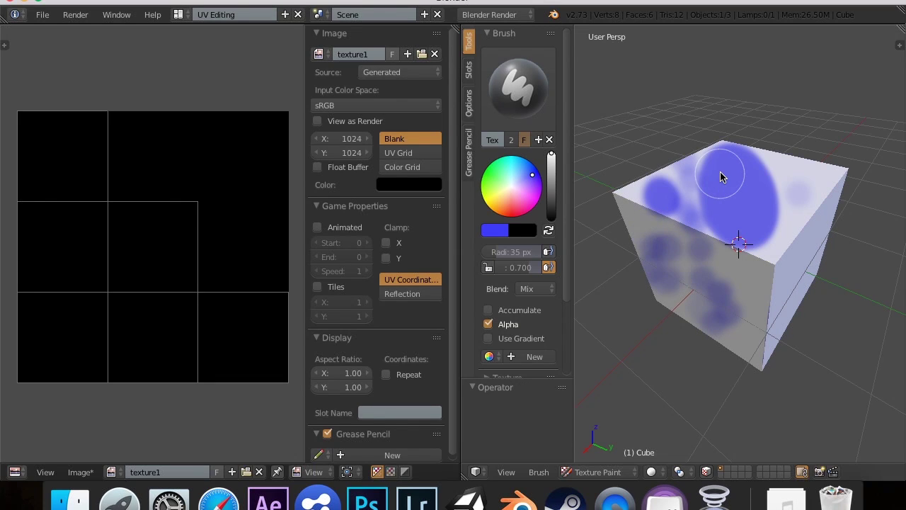
pyautogui.hotkey('ctrl', 'z')
pyautogui.hotkey('ctrl', 'z')
pyautogui.hotkey('ctrl', 'z')
pyautogui.hotkey('ctrl', 'z')
pyautogui.hotkey('ctrl', 'z')
pyautogui.hotkey('ctrl', 'z')
pyautogui.hotkey('ctrl', 'z')
pyautogui.hotkey('ctrl', 'z')
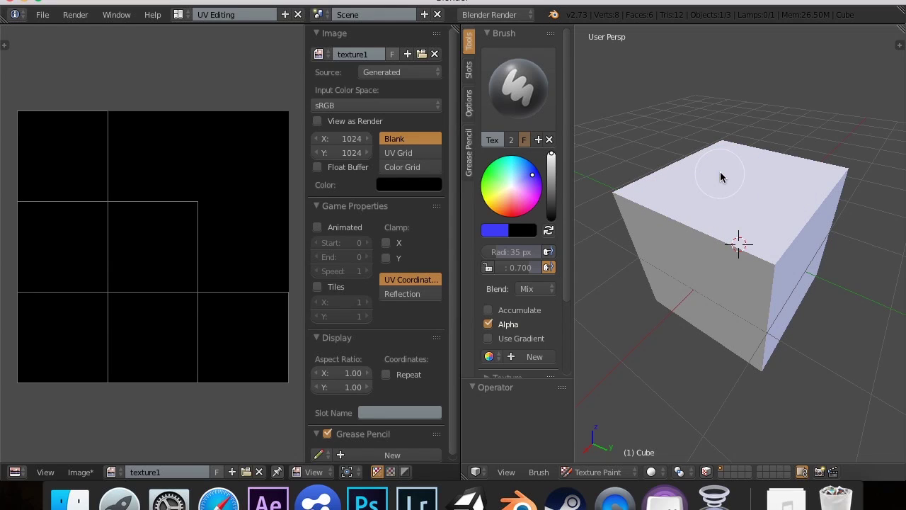
pyautogui.click(730, 196)
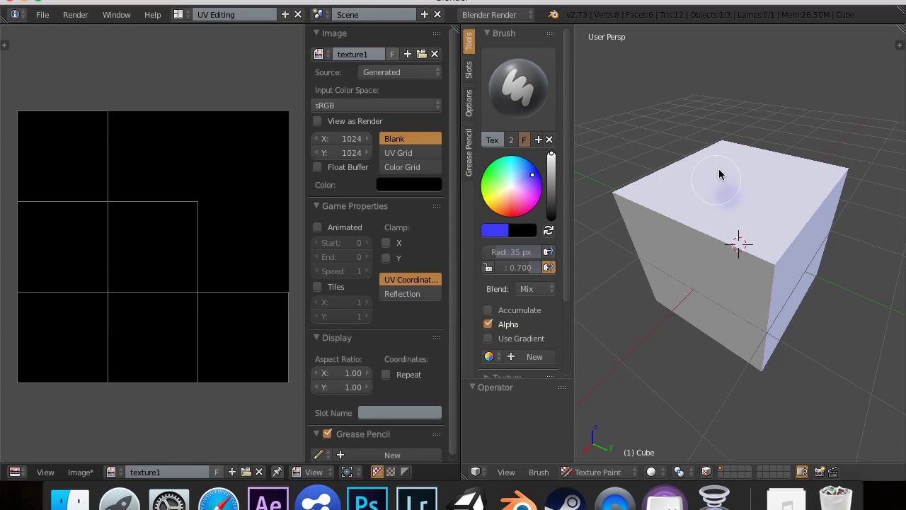
pyautogui.click(773, 185)
pyautogui.click(782, 178)
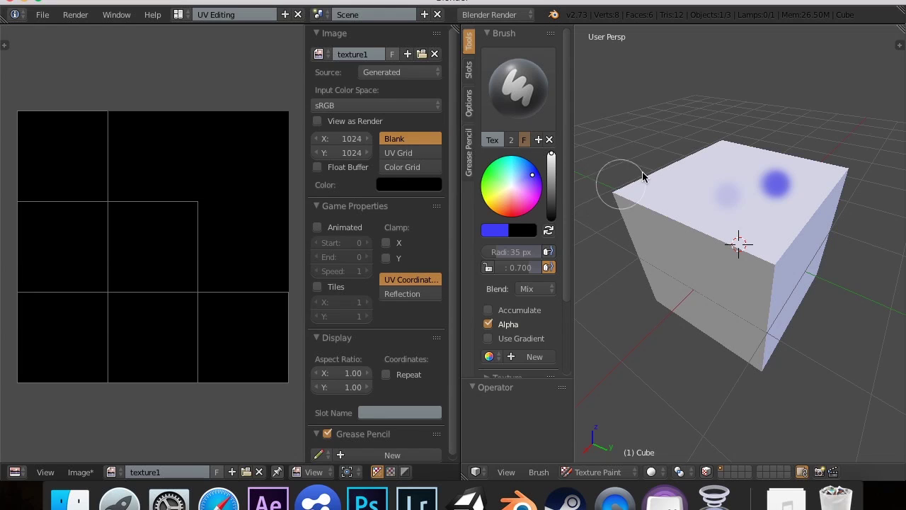
pyautogui.hotkey('ctrl', 'z')
pyautogui.hotkey('ctrl', 'z')
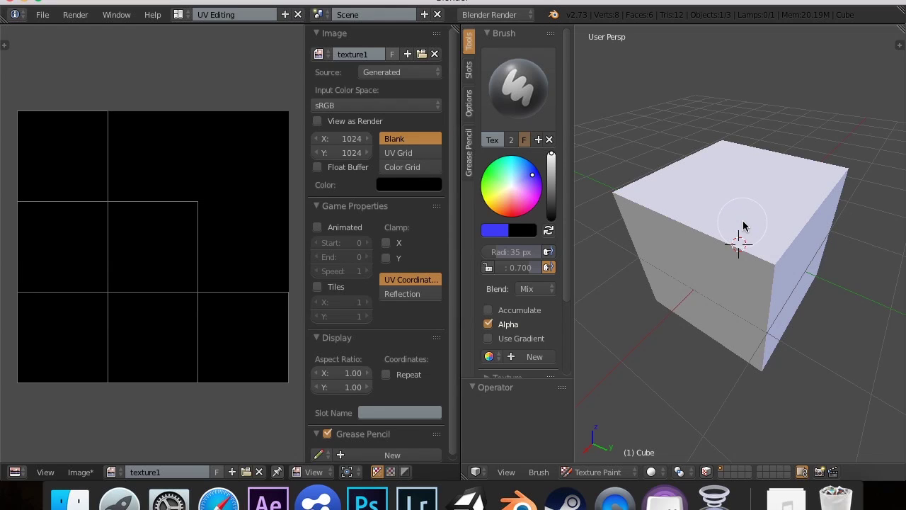
# Step: Enlarge the brush, adjust its strength, and paint a soft blue blot on the top face
pyautogui.press(']')
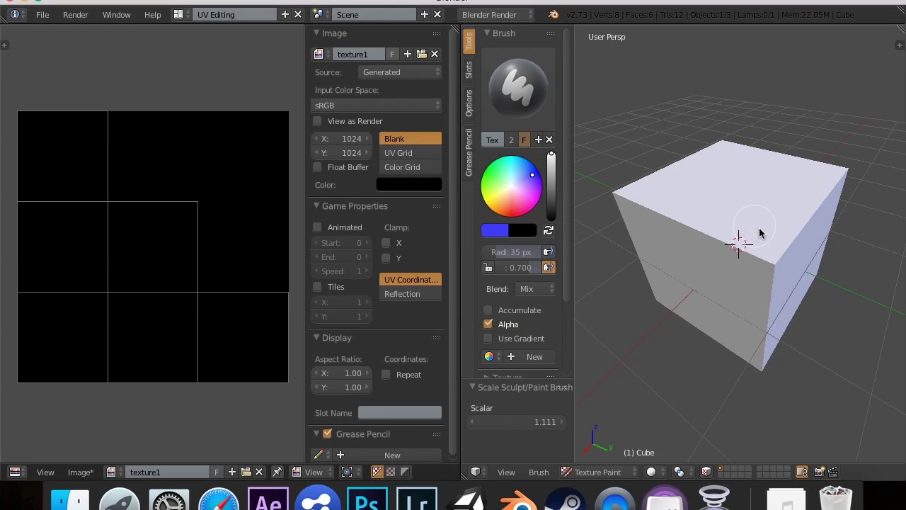
pyautogui.press(']')
pyautogui.press(']')
pyautogui.press(']')
pyautogui.press(']')
pyautogui.press(']')
pyautogui.hotkey('shift', 'f')
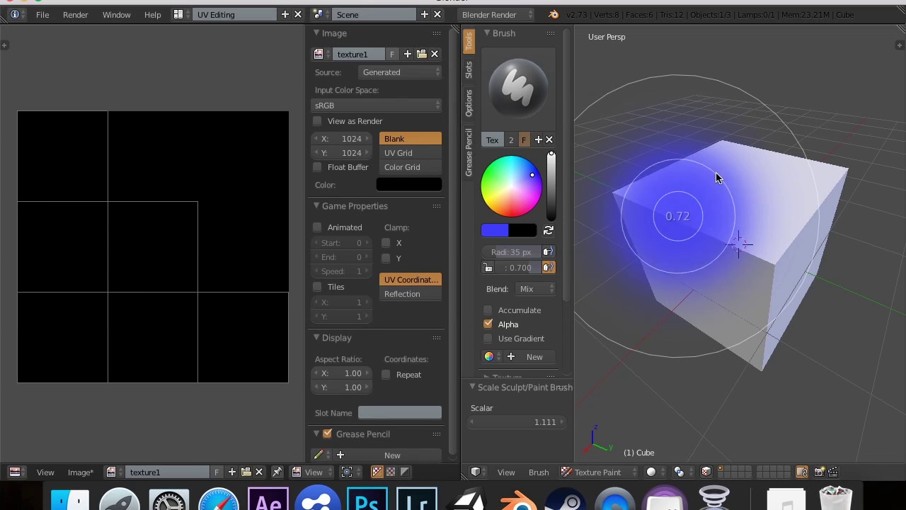
pyautogui.click(711, 210)
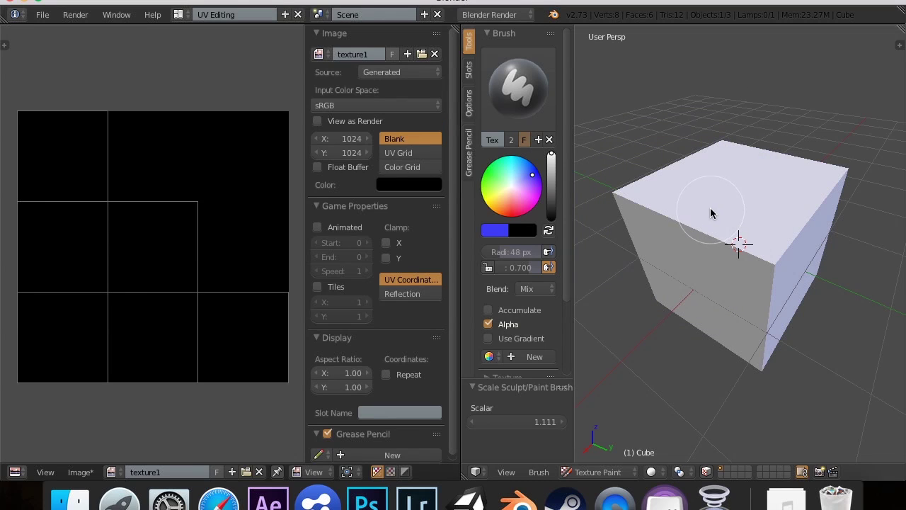
pyautogui.press('f')
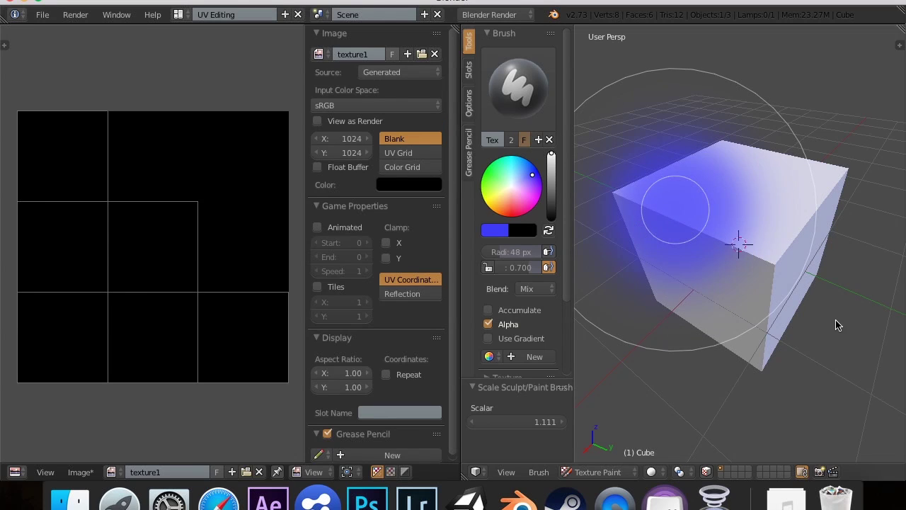
pyautogui.press('Escape')
pyautogui.press('Escape')
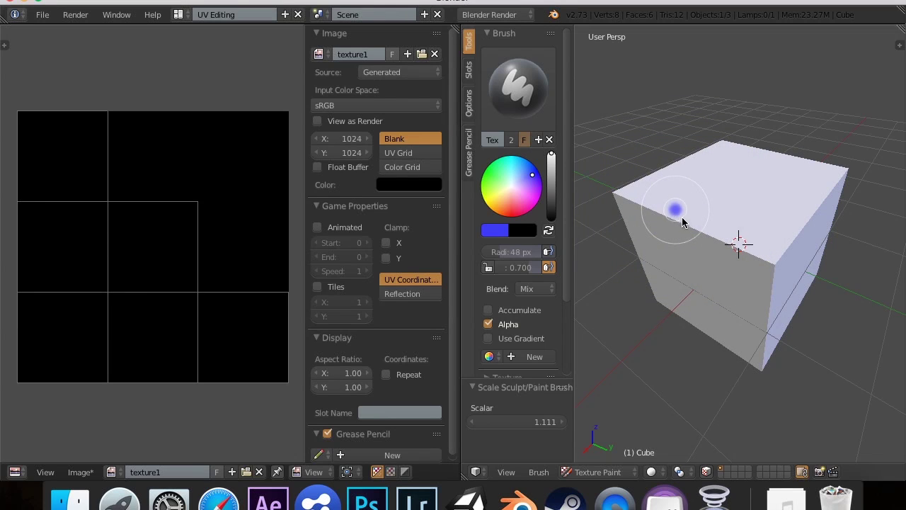
pyautogui.press('Escape')
pyautogui.moveTo(730, 205)
pyautogui.mouseDown()
pyautogui.moveTo(744, 182)
pyautogui.moveTo(729, 183)
pyautogui.moveTo(723, 205)
pyautogui.mouseUp()
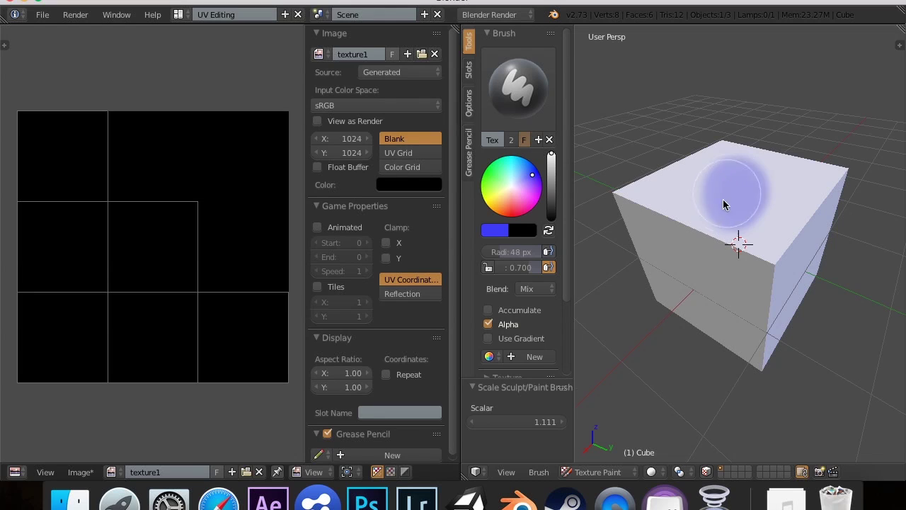
# Step: Shrink the brush radius to 32 px, then down to a fine 3 px
pyautogui.press('f')
pyautogui.click(641, 212)
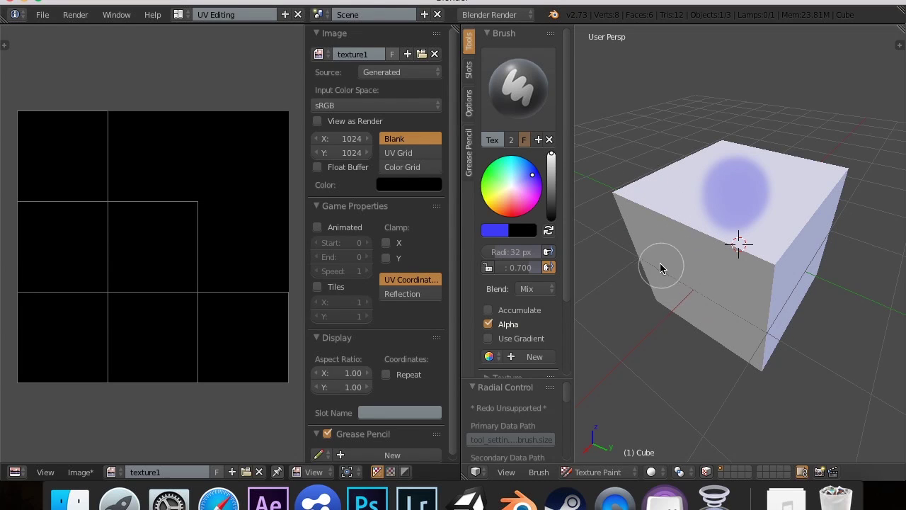
pyautogui.press('f')
pyautogui.click(631, 295)
# Step: Paint the blue letters 'JGN' with 'Games' below on the cube's front face
pyautogui.moveTo(720, 285)
pyautogui.mouseDown()
pyautogui.moveTo(686, 269)
pyautogui.moveTo(693, 304)
pyautogui.mouseUp()
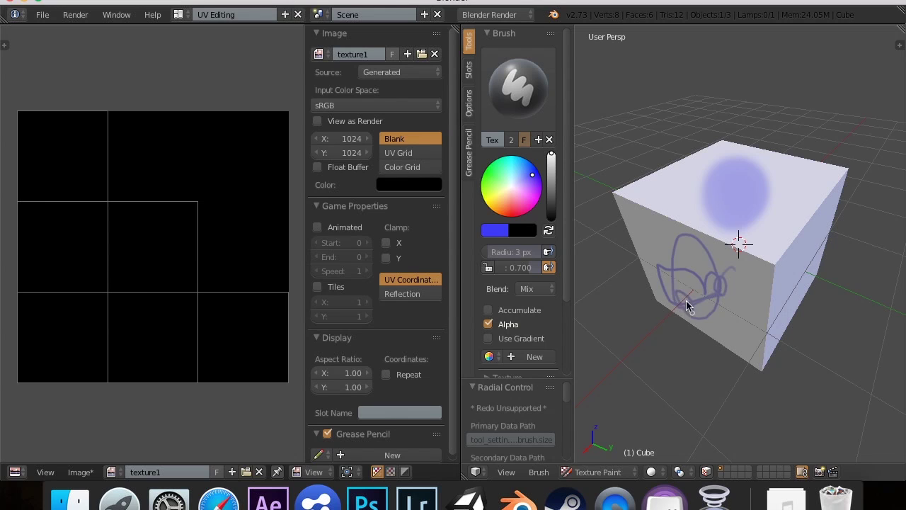
pyautogui.moveTo(708, 259)
pyautogui.mouseDown(button='middle')
pyautogui.moveTo(720, 259)
pyautogui.moveTo(708, 265)
pyautogui.moveTo(724, 239)
pyautogui.moveTo(703, 240)
pyautogui.mouseUp(button='middle')
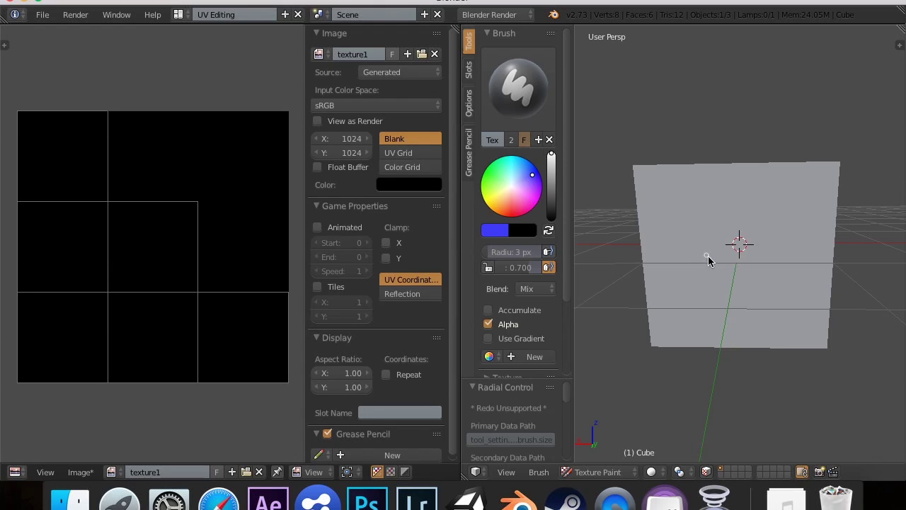
pyautogui.moveTo(691, 235)
pyautogui.mouseDown()
pyautogui.moveTo(684, 277)
pyautogui.moveTo(671, 272)
pyautogui.mouseUp()
pyautogui.moveTo(700, 224)
pyautogui.mouseDown()
pyautogui.moveTo(703, 280)
pyautogui.moveTo(738, 248)
pyautogui.moveTo(738, 225)
pyautogui.moveTo(754, 282)
pyautogui.moveTo(756, 225)
pyautogui.mouseUp()
pyautogui.moveTo(704, 311)
pyautogui.mouseDown()
pyautogui.moveTo(690, 335)
pyautogui.moveTo(715, 331)
pyautogui.mouseUp()
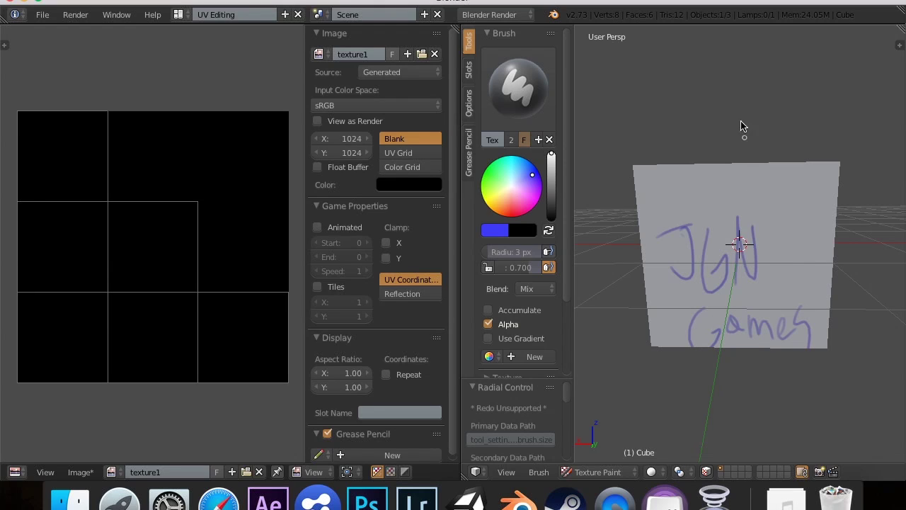
# Step: Draw blue lines above and below 'JGN', then zoom to review the lettering
pyautogui.moveTo(780, 194); pyautogui.dragTo(679, 211)
pyautogui.moveTo(813, 283); pyautogui.dragTo(658, 286)
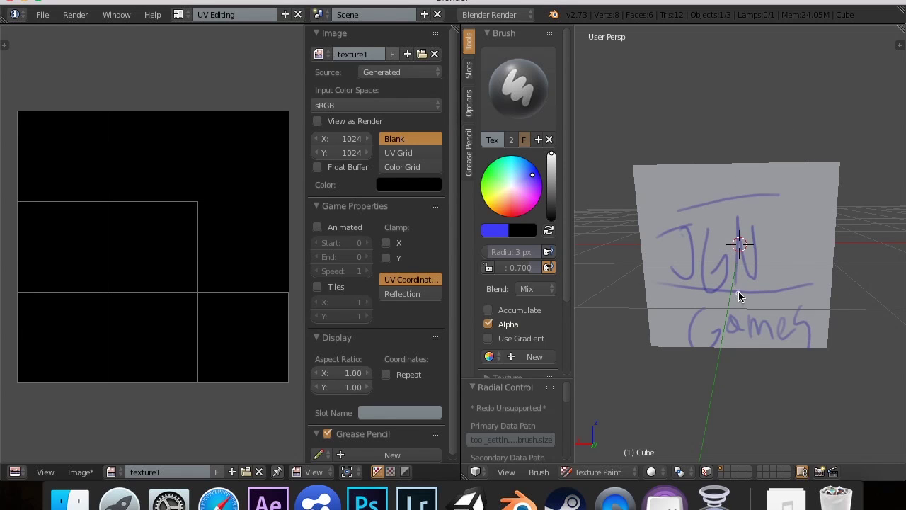
pyautogui.scroll(6, 667, 295)
pyautogui.scroll(5, 655, 287)
pyautogui.scroll(-5, 659, 287)
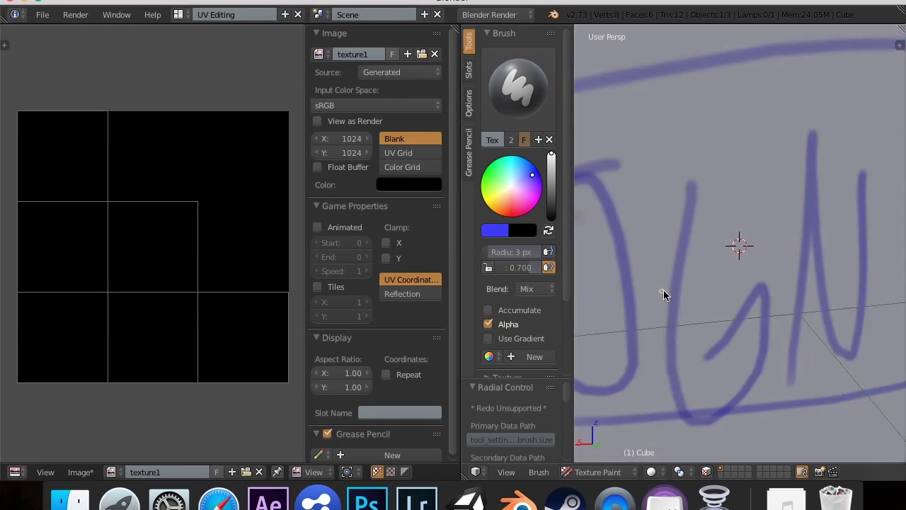
pyautogui.scroll(3, 665, 292)
pyautogui.scroll(-3, 676, 296)
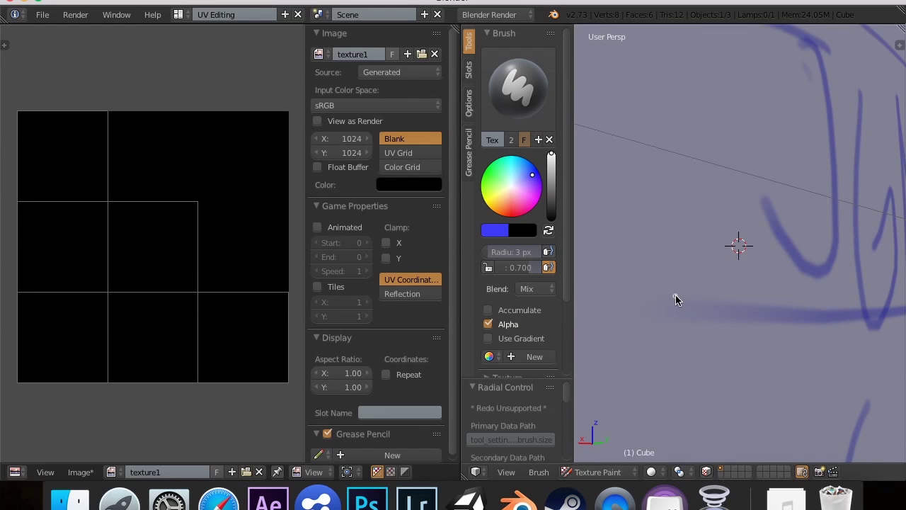
pyautogui.scroll(-4, 676, 296)
pyautogui.hscroll(5, 677, 296)
pyautogui.hscroll(-5, 678, 295)
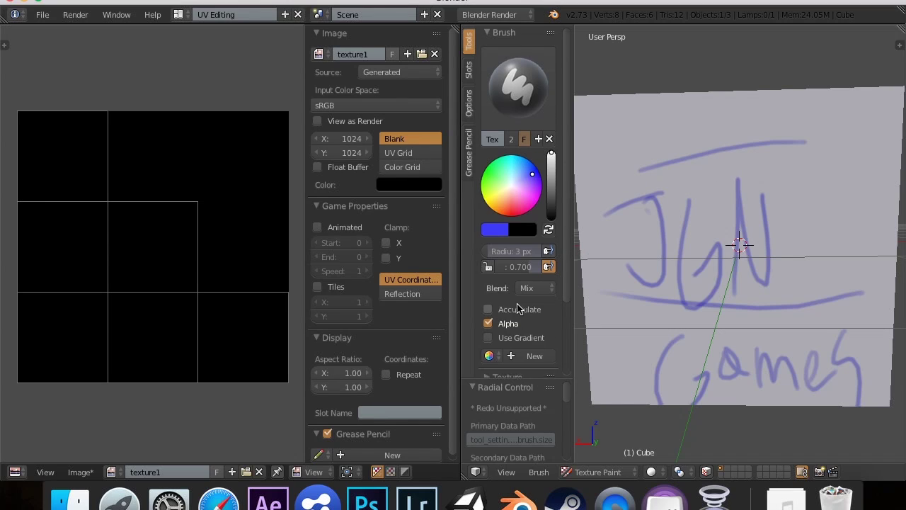
# Step: Set the brush strength to 1.000 with Shift+F
pyautogui.scroll(-3, 519, 307)
pyautogui.scroll(-2, 519, 306)
pyautogui.scroll(5, 540, 168)
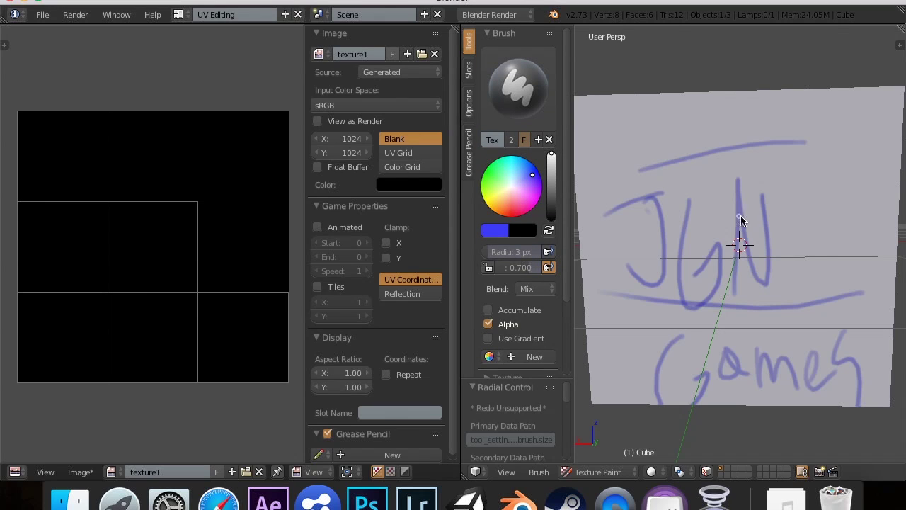
pyautogui.hotkey('shift', 'f')
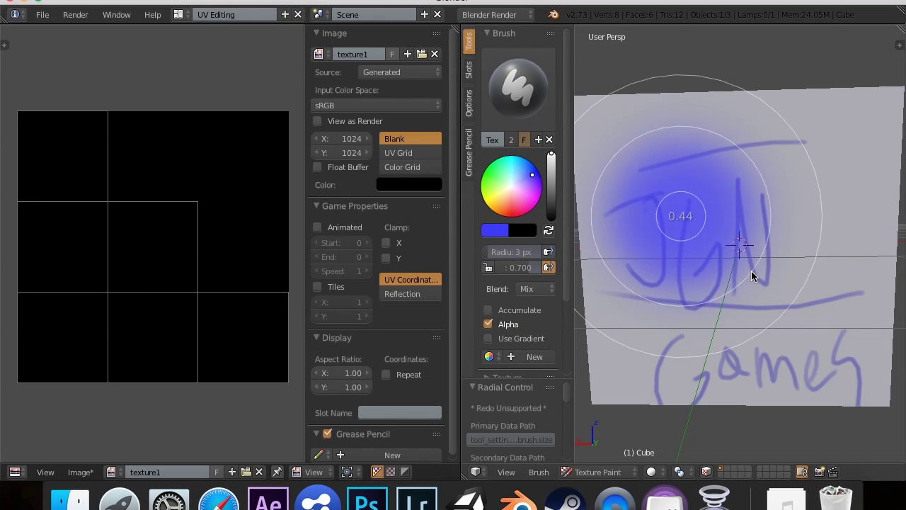
pyautogui.click(694, 223)
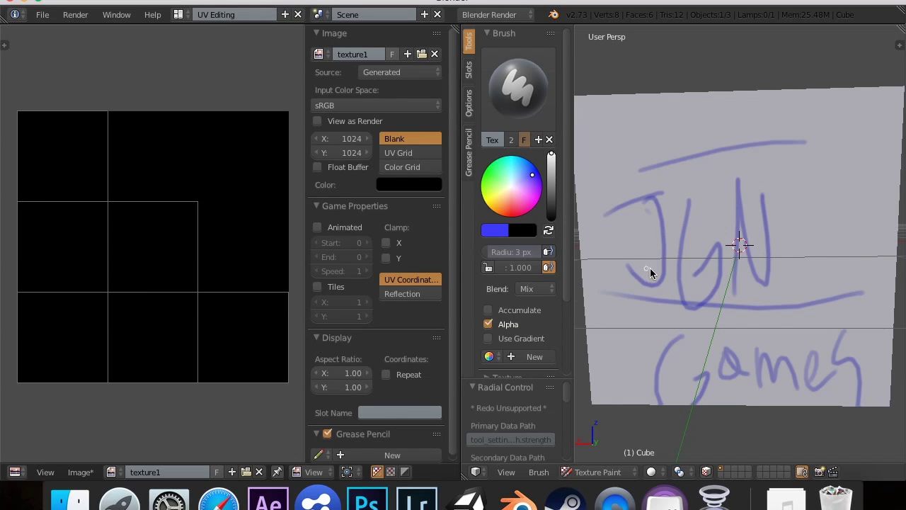
# Step: Paint trial looping strokes on the cube's right face, then undo them
pyautogui.moveTo(650, 268); pyautogui.dragTo(777, 265, button='middle')
pyautogui.moveTo(777, 265)
pyautogui.mouseDown()
pyautogui.moveTo(782, 236)
pyautogui.moveTo(836, 252)
pyautogui.moveTo(829, 294)
pyautogui.moveTo(779, 332)
pyautogui.moveTo(791, 321)
pyautogui.moveTo(732, 342)
pyautogui.moveTo(685, 206)
pyautogui.moveTo(705, 198)
pyautogui.moveTo(669, 279)
pyautogui.moveTo(624, 228)
pyautogui.moveTo(682, 216)
pyautogui.moveTo(727, 347)
pyautogui.moveTo(679, 224)
pyautogui.mouseUp()
pyautogui.moveTo(679, 224)
pyautogui.mouseDown(button='middle')
pyautogui.moveTo(652, 217)
pyautogui.moveTo(822, 173)
pyautogui.mouseUp(button='middle')
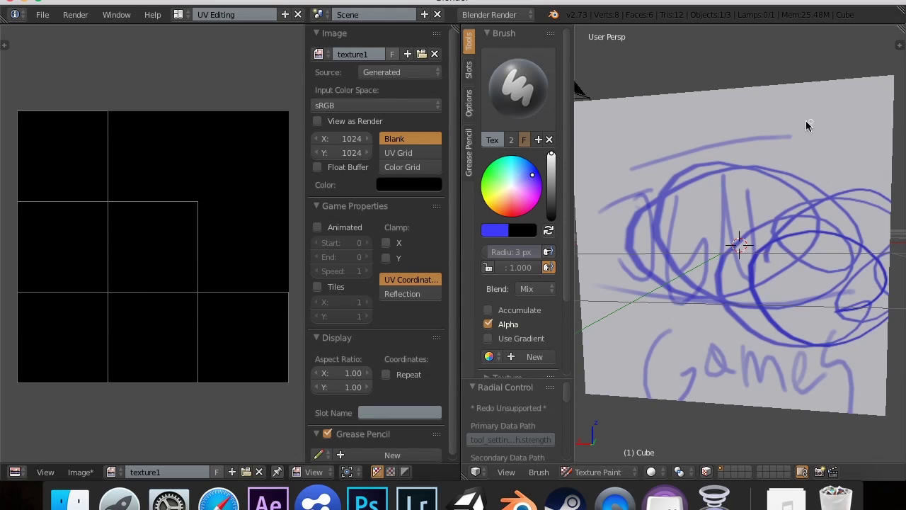
pyautogui.moveTo(833, 157); pyautogui.dragTo(777, 137, button='middle')
pyautogui.moveTo(777, 138)
pyautogui.mouseDown()
pyautogui.moveTo(767, 134)
pyautogui.moveTo(805, 221)
pyautogui.moveTo(777, 156)
pyautogui.moveTo(685, 322)
pyautogui.moveTo(784, 343)
pyautogui.moveTo(871, 234)
pyautogui.moveTo(753, 158)
pyautogui.moveTo(613, 307)
pyautogui.mouseUp()
pyautogui.hotkey('ctrl', 'z')
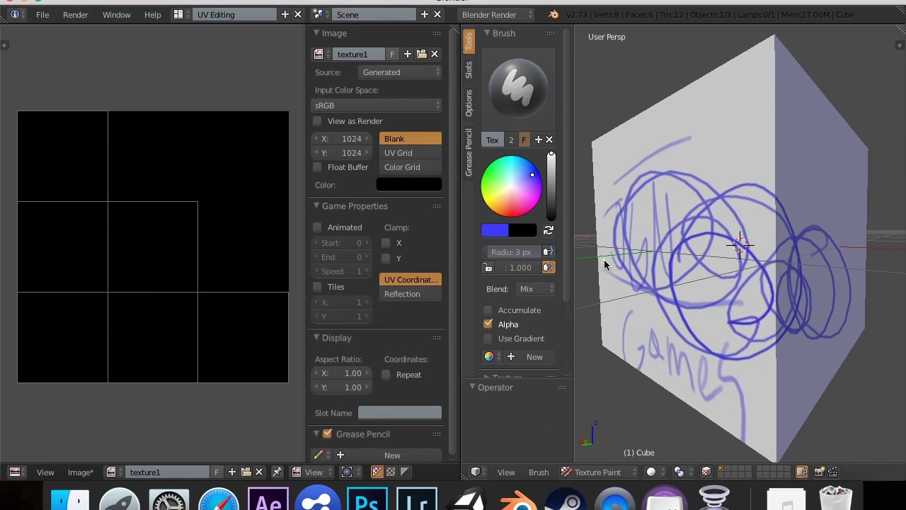
pyautogui.hotkey('ctrl', 'z')
pyautogui.hotkey('ctrl', 'z')
pyautogui.hotkey('ctrl', 'z')
# Step: Return to the JGN Games face and undo a small test circle painted there
pyautogui.moveTo(708, 244); pyautogui.dragTo(744, 237, button='middle')
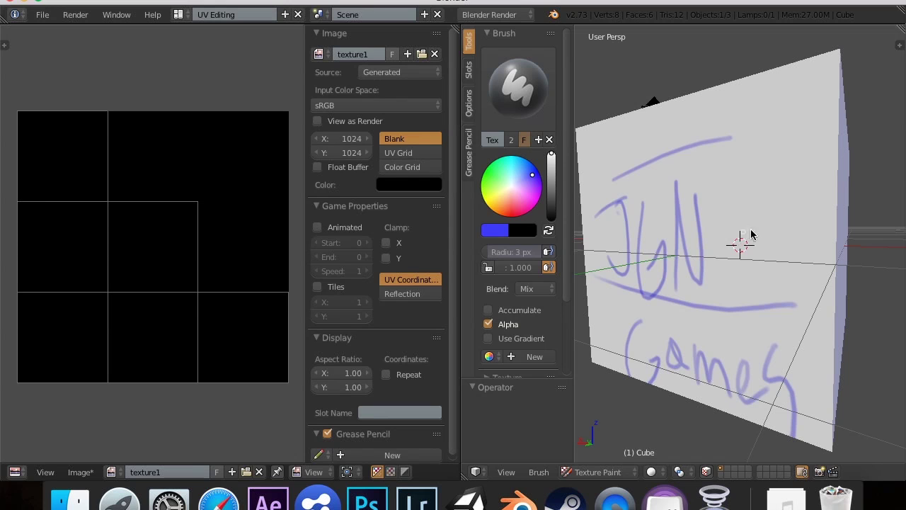
pyautogui.moveTo(749, 193); pyautogui.dragTo(748, 218)
pyautogui.hotkey('ctrl', 'z')
pyautogui.moveTo(740, 240); pyautogui.dragTo(749, 249, button='middle')
# Step: Lower the brush strength to 0.180, then undo a faint blue test scribble on the lettered face
pyautogui.hotkey('shift', 'f')
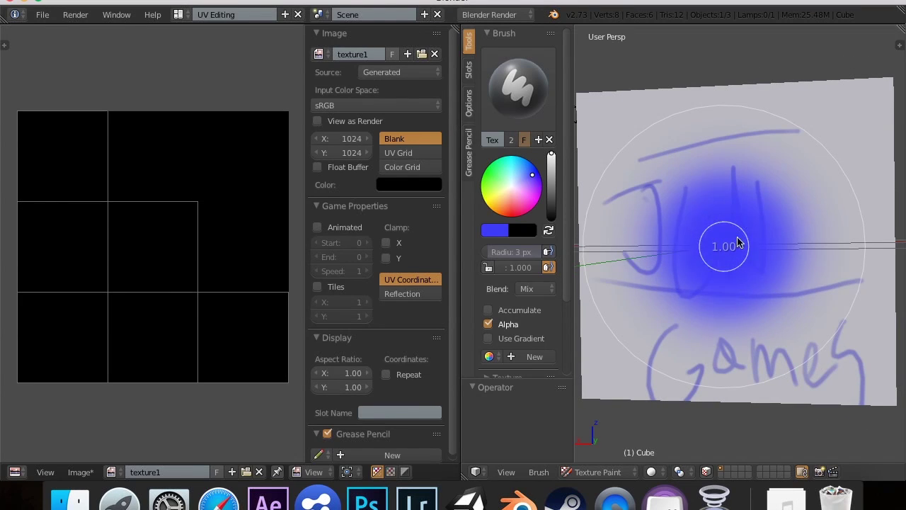
pyautogui.click(842, 398)
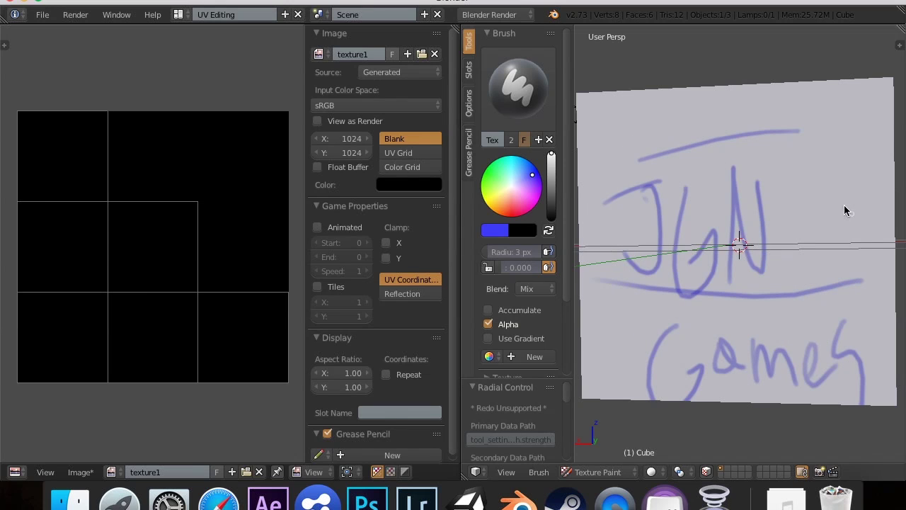
pyautogui.moveTo(821, 188); pyautogui.dragTo(712, 176, button='middle')
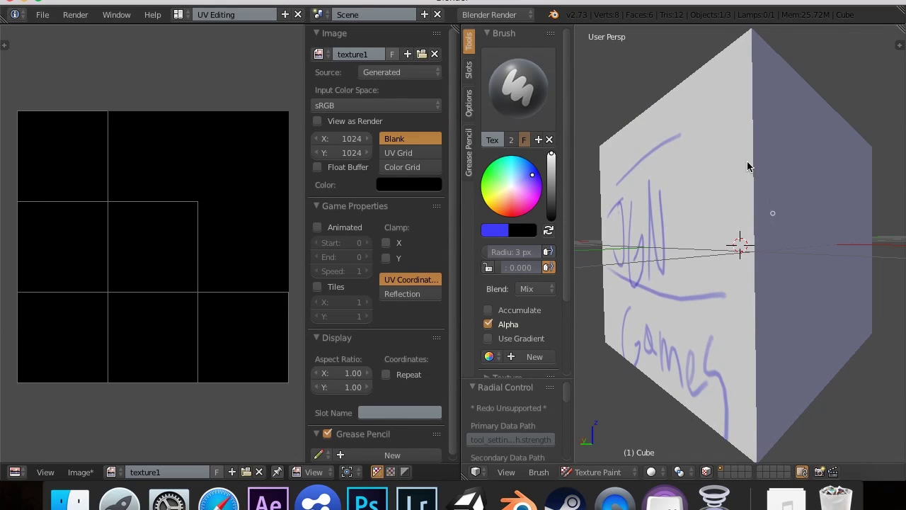
pyautogui.moveTo(748, 187); pyautogui.dragTo(686, 159, button='middle')
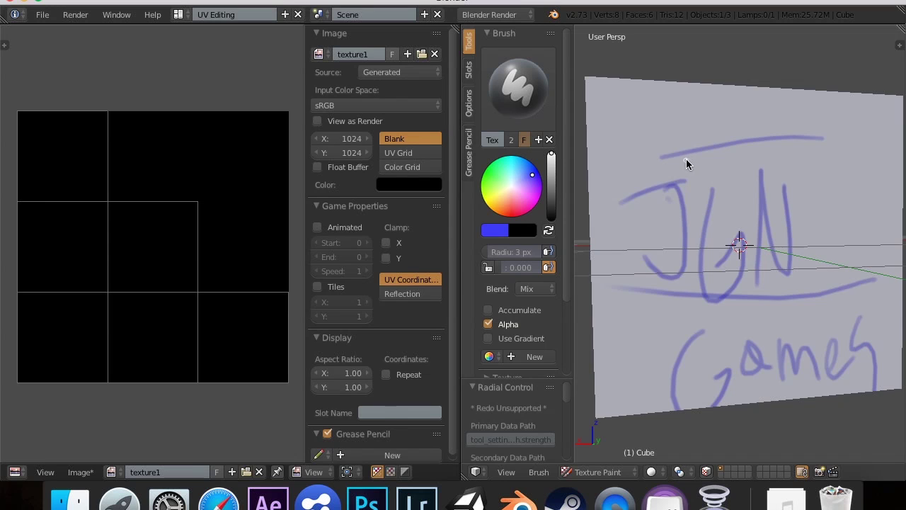
pyautogui.press('f')
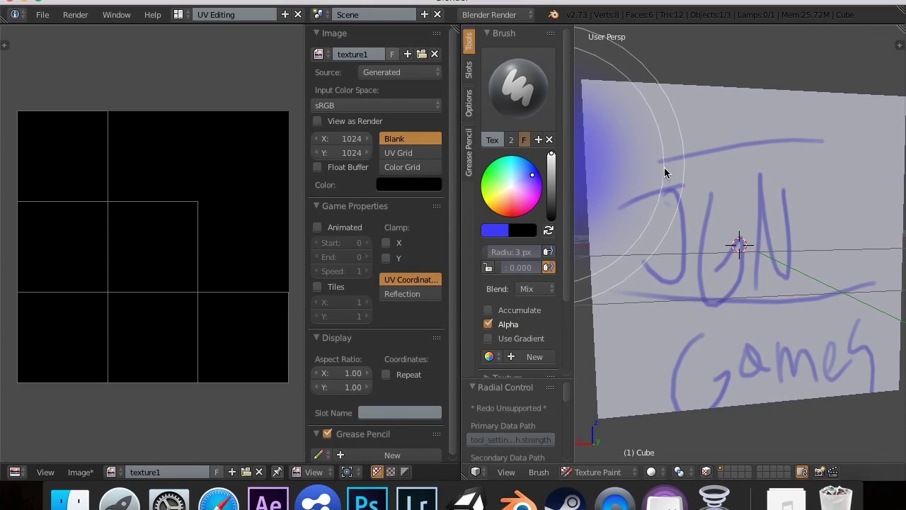
pyautogui.click(664, 167)
pyautogui.moveTo(842, 174); pyautogui.dragTo(821, 198, button='middle')
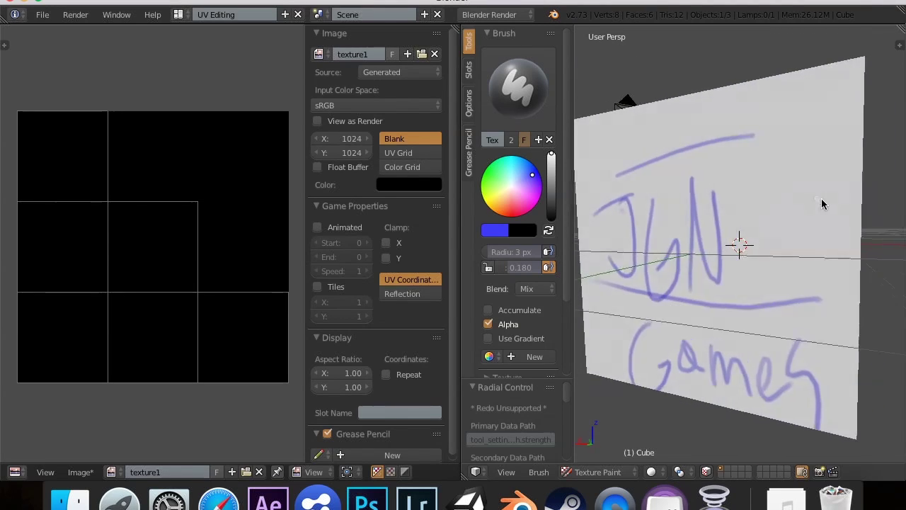
pyautogui.moveTo(804, 142); pyautogui.dragTo(839, 222)
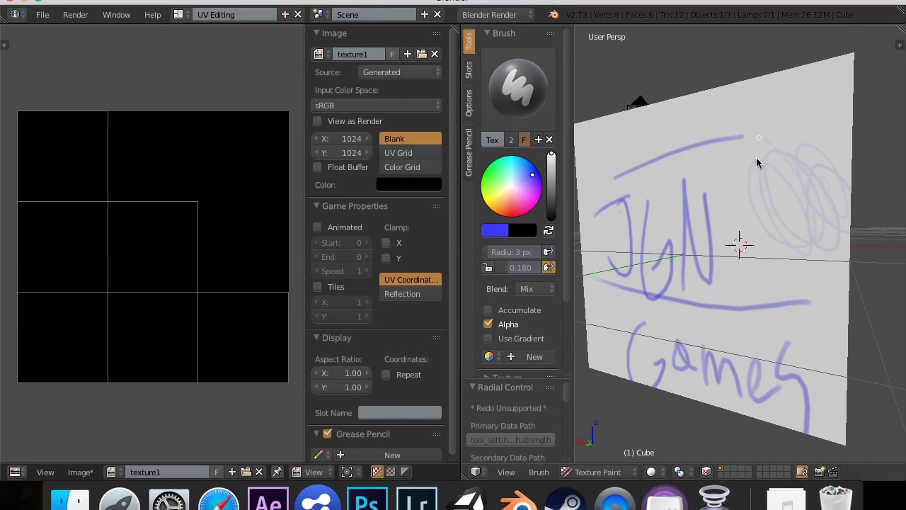
pyautogui.moveTo(806, 150)
pyautogui.mouseDown()
pyautogui.moveTo(813, 253)
pyautogui.moveTo(804, 260)
pyautogui.mouseUp()
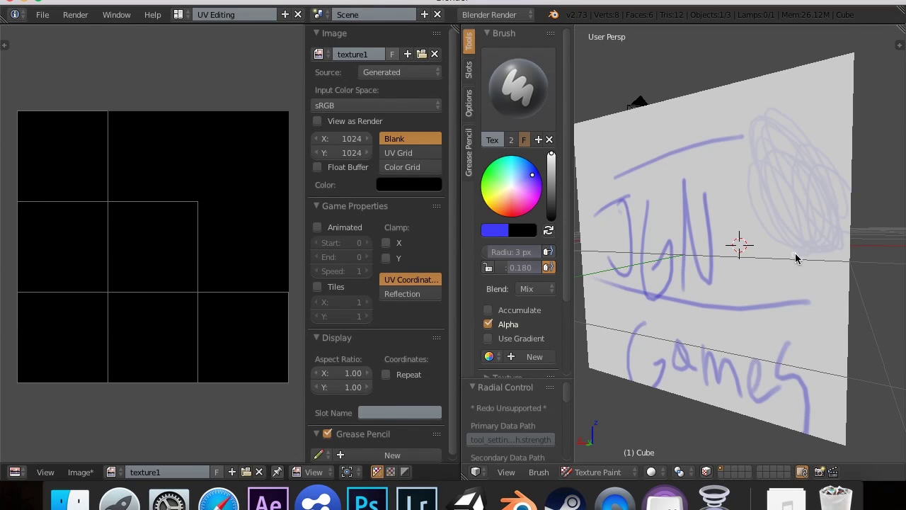
pyautogui.hotkey('ctrl', 'z')
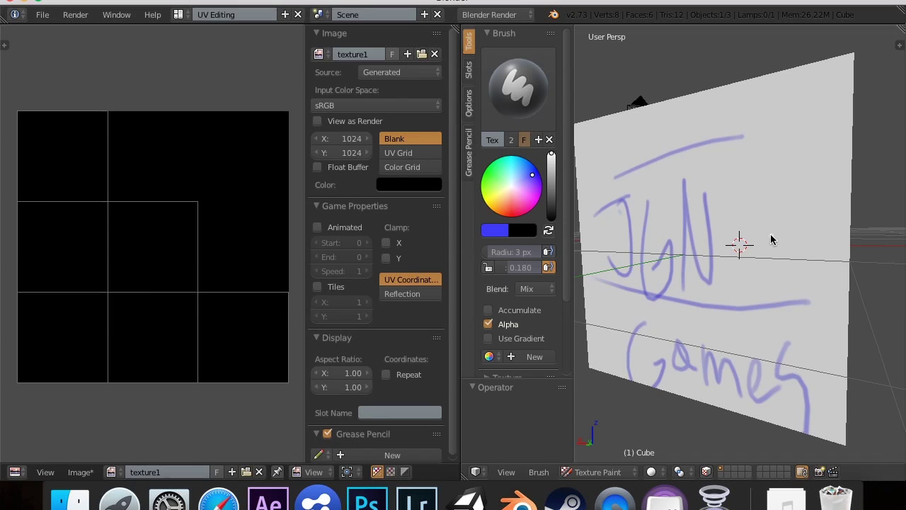
# Step: Raise the strength to 0.908, then undo a test blue scribble right of JGN
pyautogui.hotkey('shift', 'f')
pyautogui.click(641, 202)
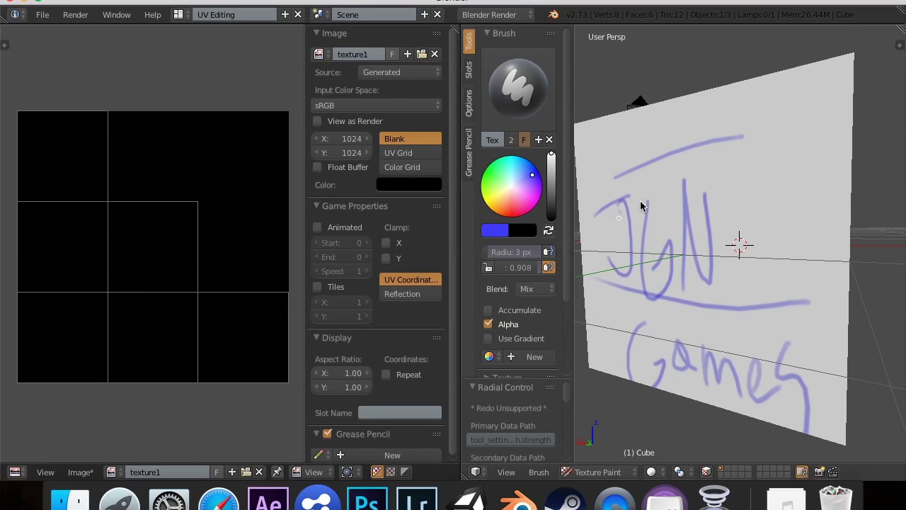
pyautogui.moveTo(782, 237)
pyautogui.mouseDown()
pyautogui.moveTo(758, 182)
pyautogui.moveTo(755, 222)
pyautogui.moveTo(791, 192)
pyautogui.moveTo(825, 213)
pyautogui.moveTo(764, 211)
pyautogui.moveTo(735, 270)
pyautogui.moveTo(743, 301)
pyautogui.mouseUp()
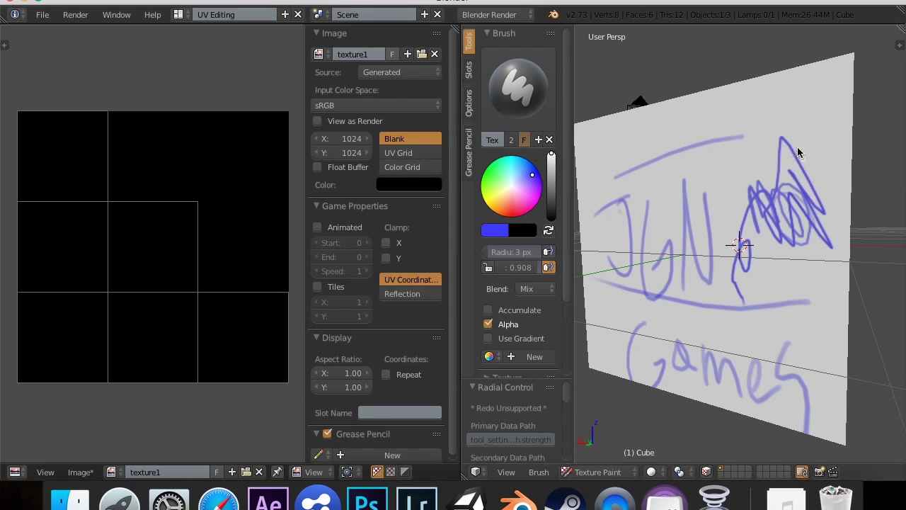
pyautogui.hotkey('ctrl', 'z')
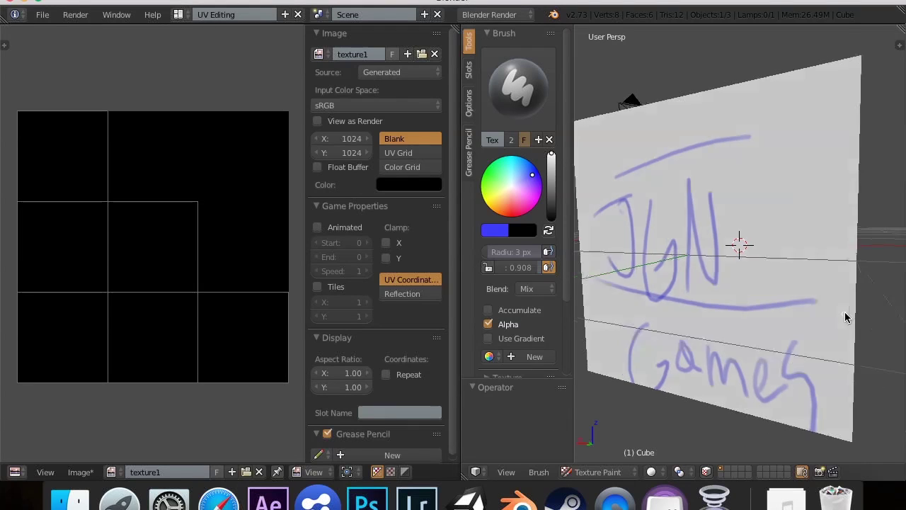
pyautogui.hscroll(-5, 843, 315)
# Step: Change the paint colour from blue to red on the colour wheel
pyautogui.scroll(10, 842, 316)
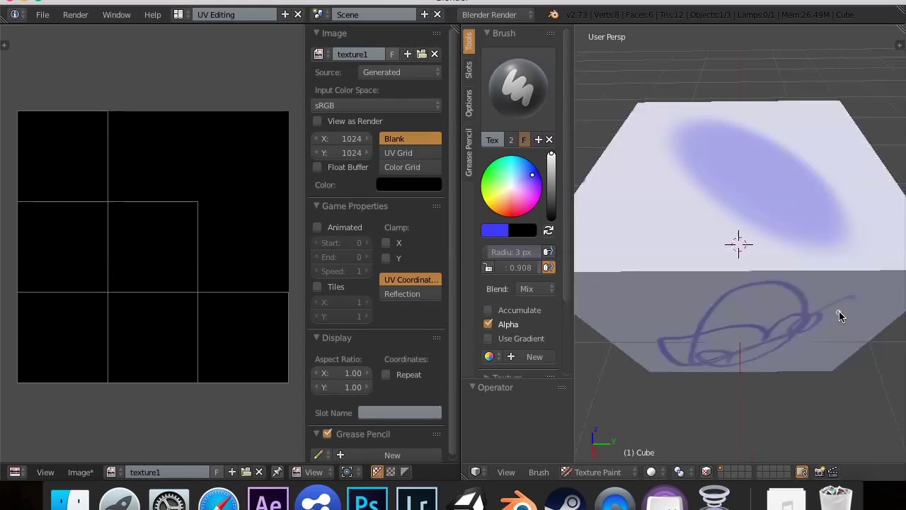
pyautogui.scroll(10, 841, 317)
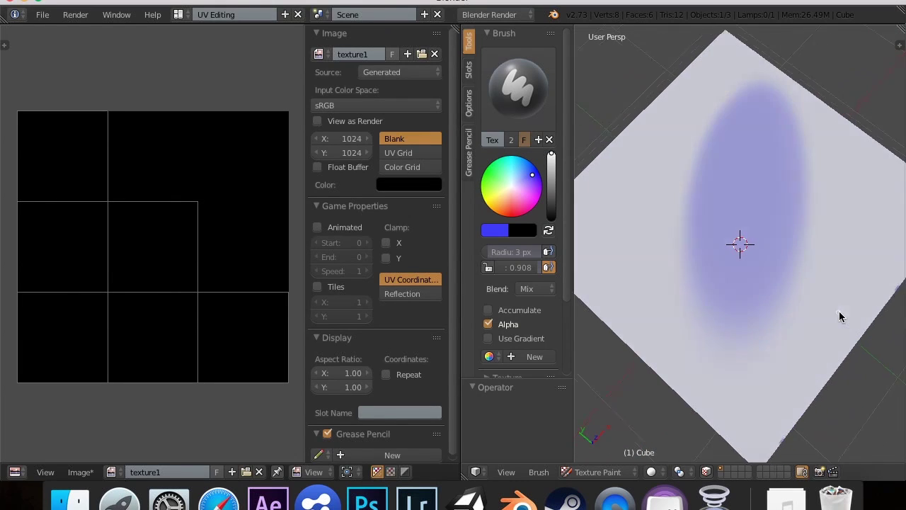
pyautogui.moveTo(532, 174)
pyautogui.mouseDown()
pyautogui.moveTo(533, 201)
pyautogui.moveTo(512, 213)
pyautogui.mouseUp()
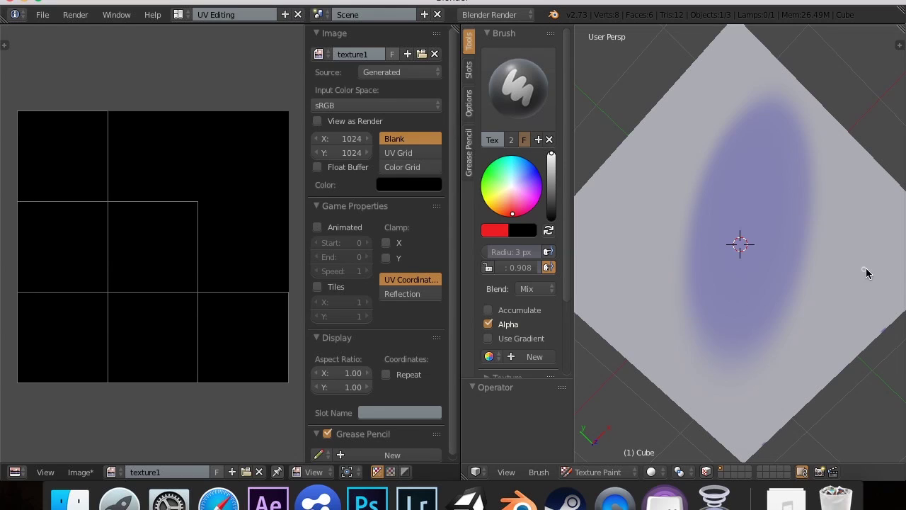
pyautogui.click(848, 256)
# Step: Scribble red loops over the cube's top face, then undo them, keeping the blue blot
pyautogui.moveTo(678, 237)
pyautogui.mouseDown(button='middle')
pyautogui.moveTo(729, 250)
pyautogui.moveTo(711, 221)
pyautogui.mouseUp(button='middle')
pyautogui.moveTo(710, 221)
pyautogui.mouseDown()
pyautogui.moveTo(703, 186)
pyautogui.moveTo(765, 190)
pyautogui.moveTo(667, 165)
pyautogui.moveTo(809, 216)
pyautogui.moveTo(694, 238)
pyautogui.moveTo(746, 202)
pyautogui.moveTo(652, 234)
pyautogui.moveTo(755, 343)
pyautogui.moveTo(605, 263)
pyautogui.moveTo(779, 296)
pyautogui.moveTo(674, 307)
pyautogui.moveTo(746, 281)
pyautogui.moveTo(680, 362)
pyautogui.moveTo(772, 383)
pyautogui.moveTo(666, 259)
pyautogui.moveTo(807, 332)
pyautogui.moveTo(624, 306)
pyautogui.moveTo(805, 333)
pyautogui.moveTo(691, 328)
pyautogui.mouseUp()
pyautogui.moveTo(691, 328)
pyautogui.mouseDown(button='middle')
pyautogui.moveTo(631, 273)
pyautogui.moveTo(694, 298)
pyautogui.moveTo(737, 301)
pyautogui.mouseUp(button='middle')
pyautogui.scroll(5, 737, 301)
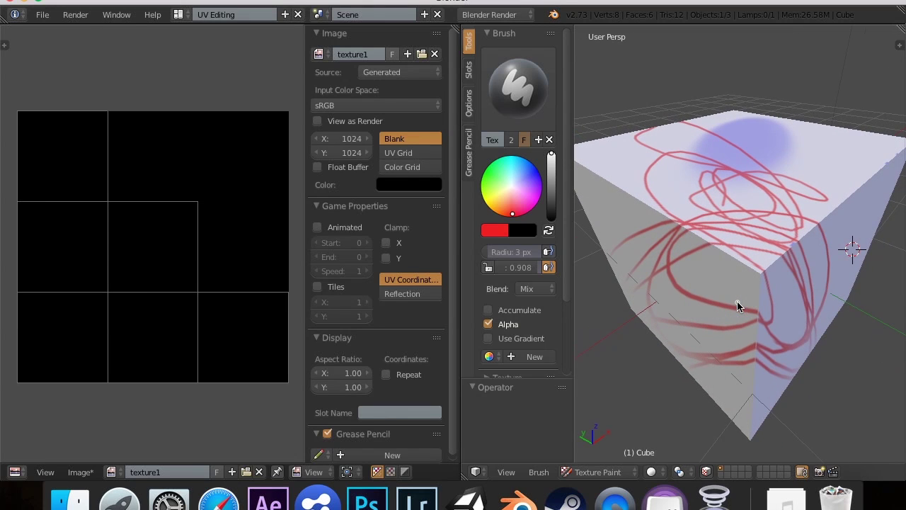
pyautogui.hscroll(-2, 737, 301)
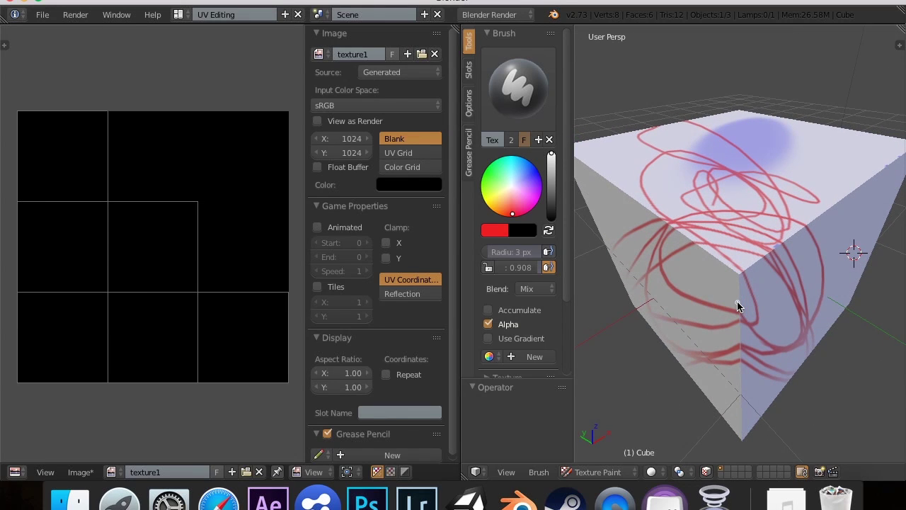
pyautogui.hotkey('ctrl', 'z')
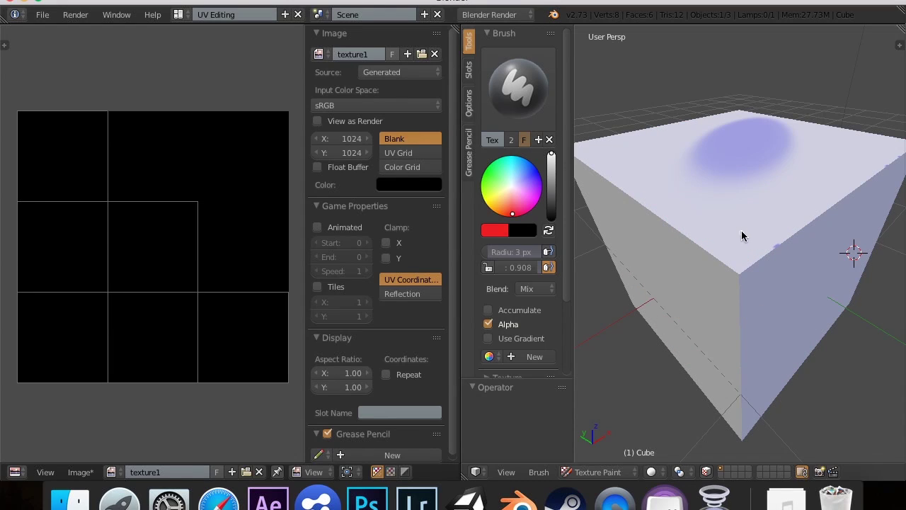
# Step: Paint a red eye-in-triangle across the cube's corner with short radiating strokes beside it
pyautogui.moveTo(750, 304); pyautogui.dragTo(779, 304)
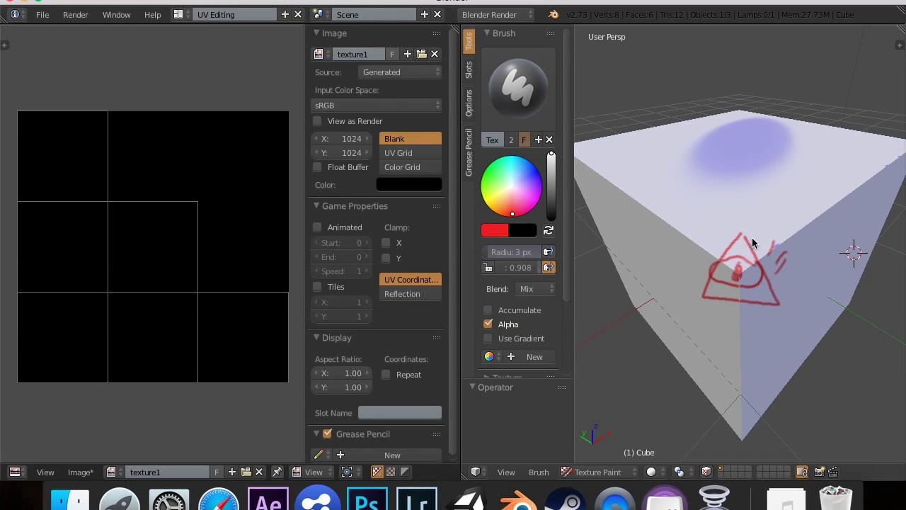
pyautogui.moveTo(723, 244)
pyautogui.mouseDown()
pyautogui.moveTo(695, 225)
pyautogui.moveTo(684, 244)
pyautogui.mouseUp()
pyautogui.moveTo(705, 274); pyautogui.dragTo(714, 280, button='middle')
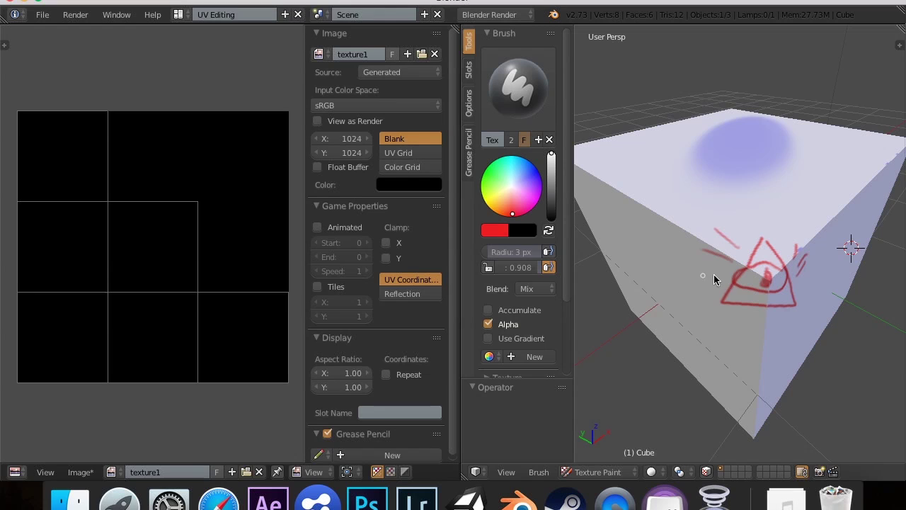
pyautogui.moveTo(713, 280); pyautogui.dragTo(697, 269)
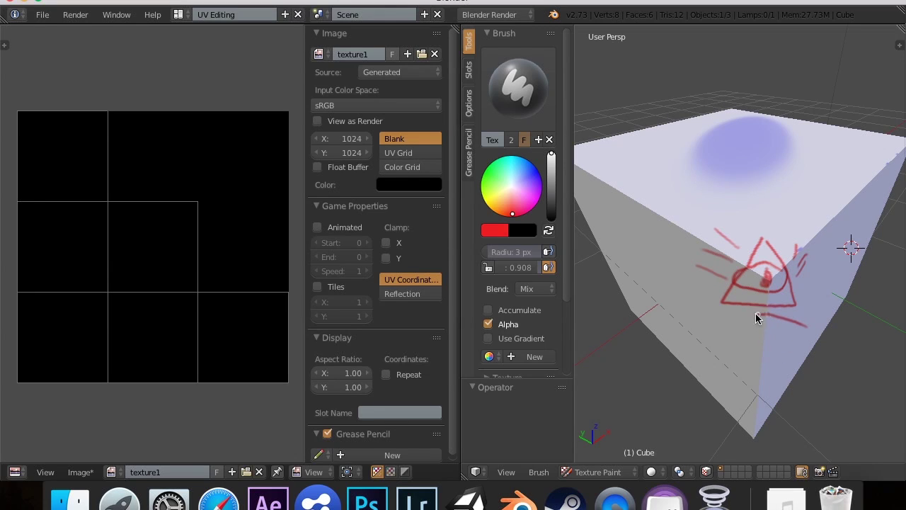
# Step: Undo the stray red stroke beneath the triangle and orbit the cube to inspect the symbol
pyautogui.hotkey('ctrl', 'z')
pyautogui.scroll(-10, 718, 318)
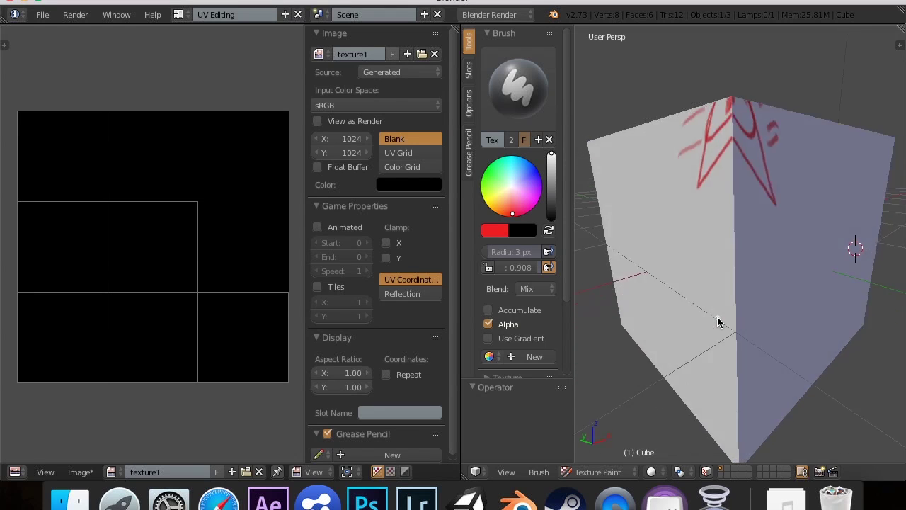
pyautogui.scroll(10, 717, 322)
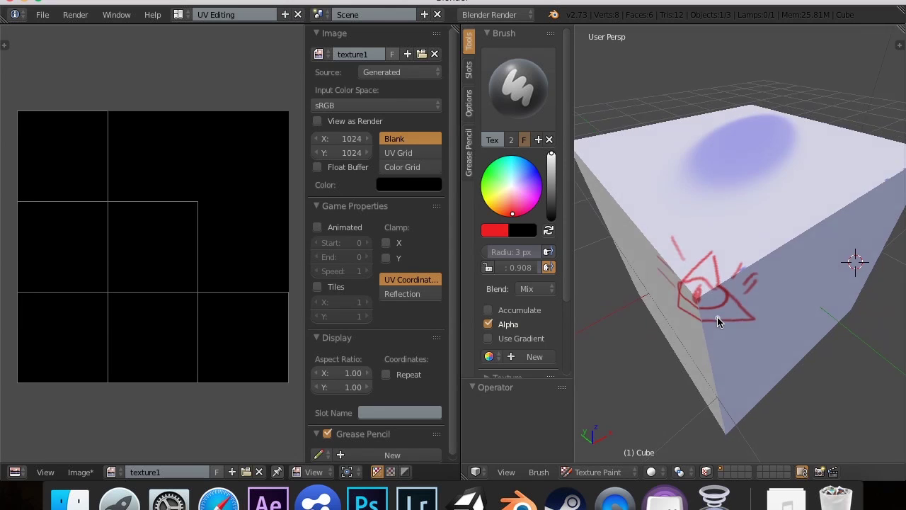
pyautogui.hscroll(-5, 718, 323)
pyautogui.hscroll(-5, 717, 319)
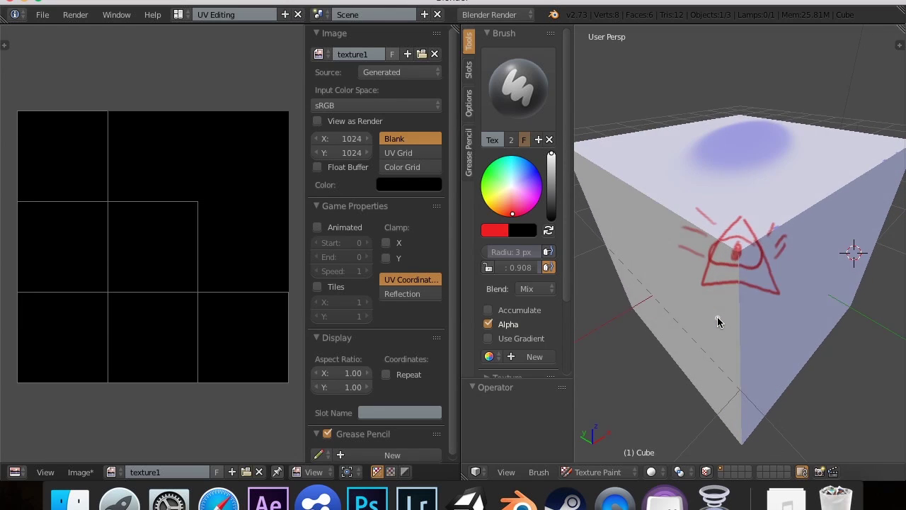
pyautogui.hscroll(-10, 718, 282)
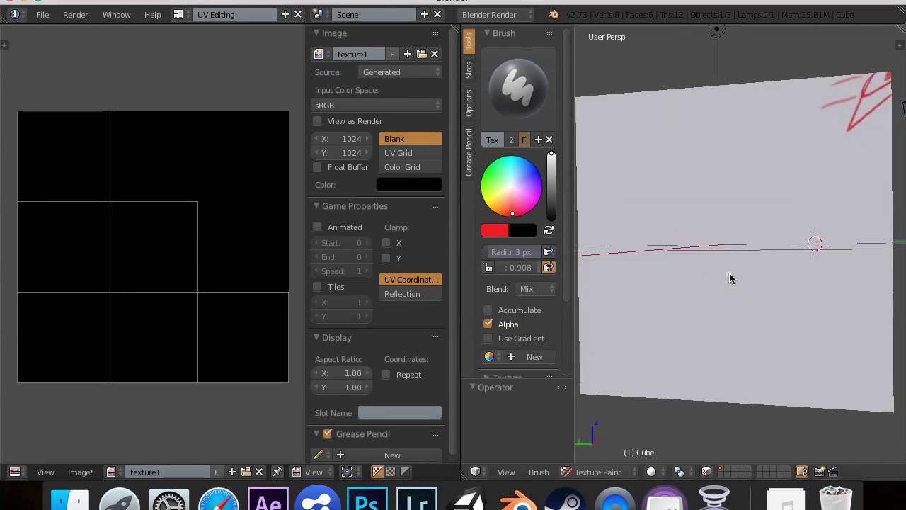
pyautogui.hscroll(-10, 733, 267)
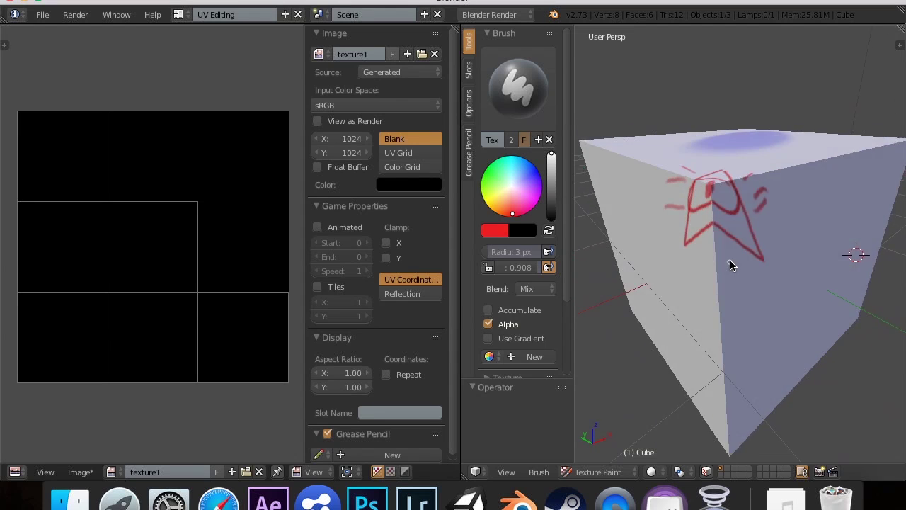
pyautogui.hscroll(-10, 733, 277)
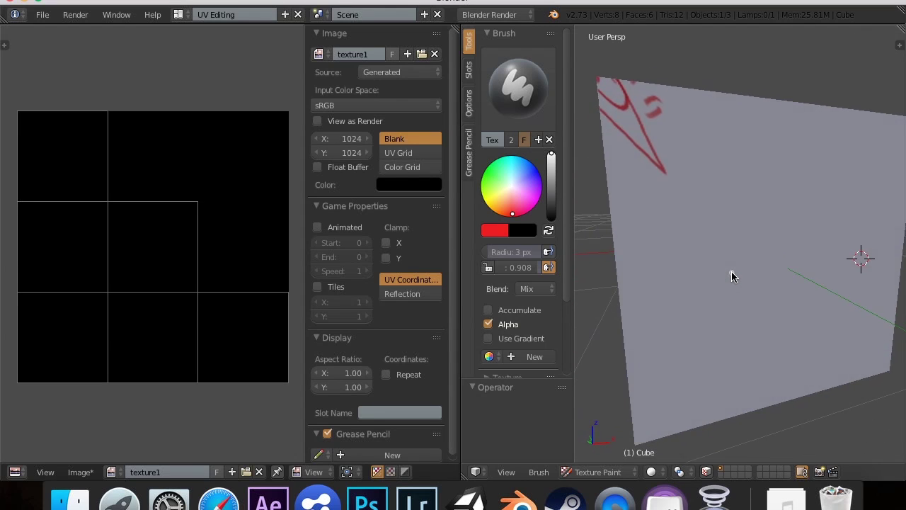
pyautogui.hscroll(-10, 733, 269)
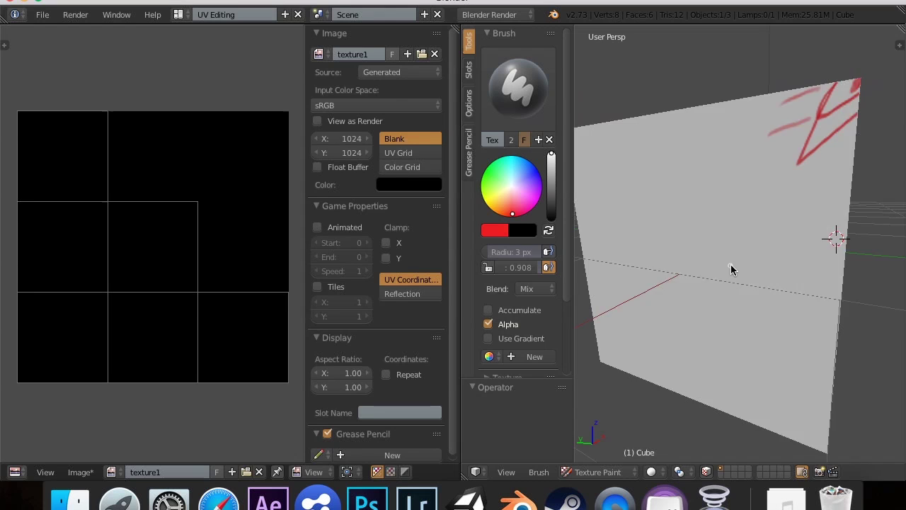
pyautogui.hscroll(-5, 733, 269)
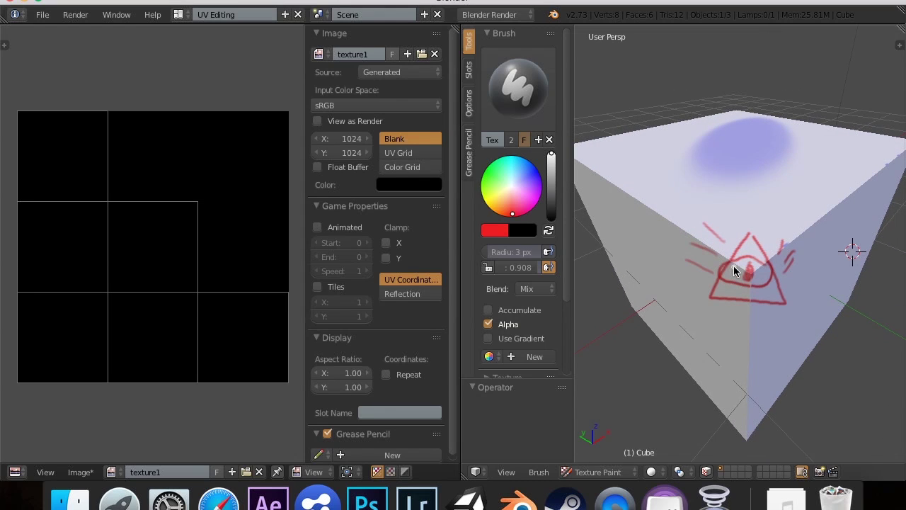